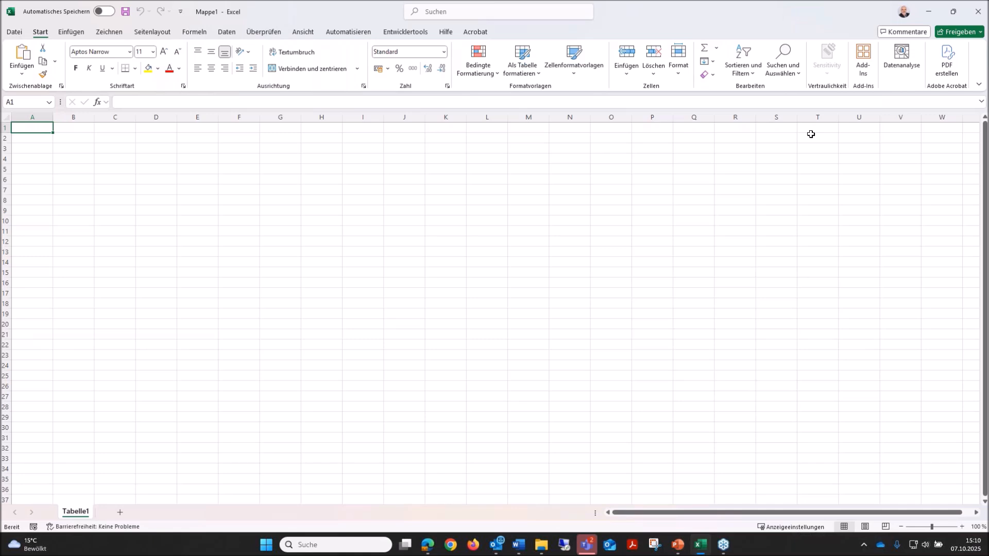
Start a data import from the web and switch the address entry to the advanced mode (Weitere).
click(227, 34)
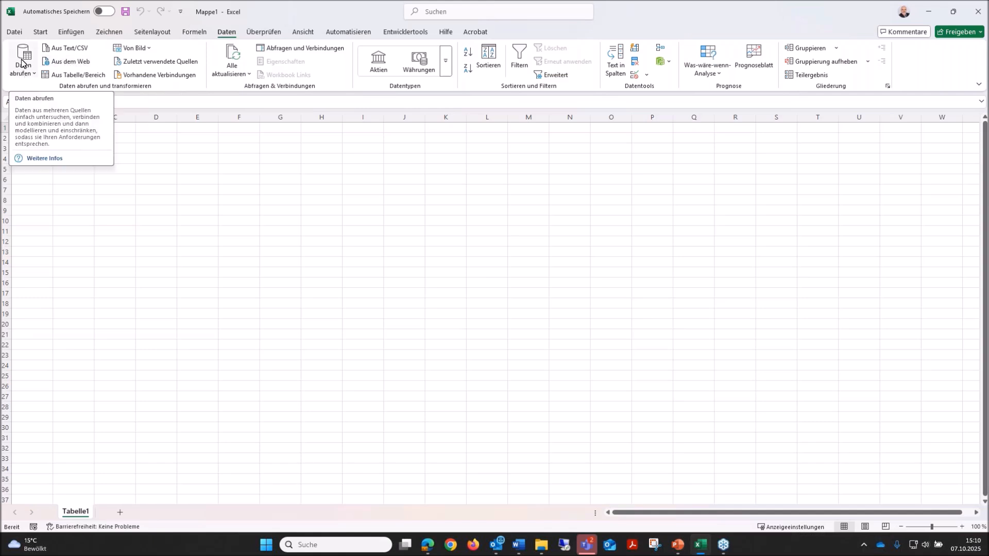
click(76, 61)
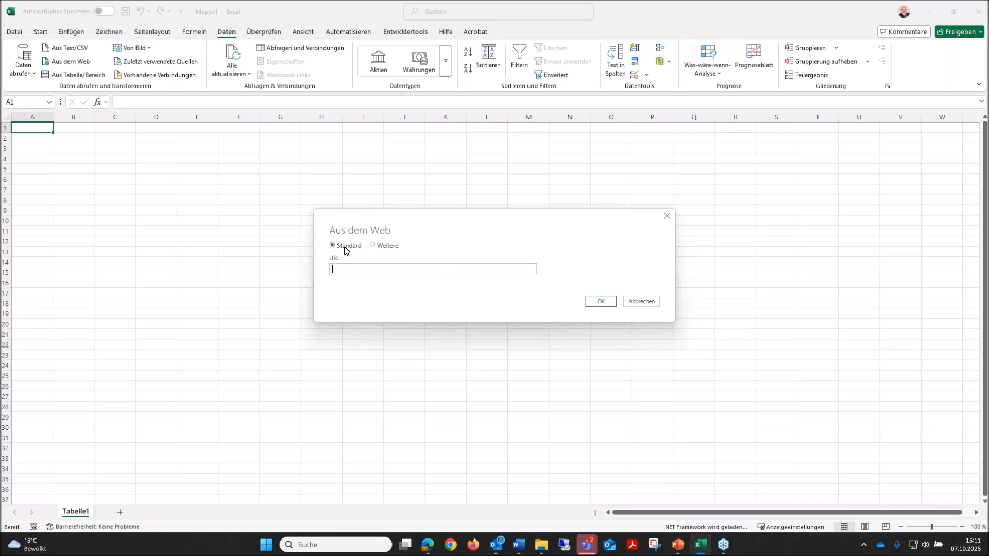
click(374, 247)
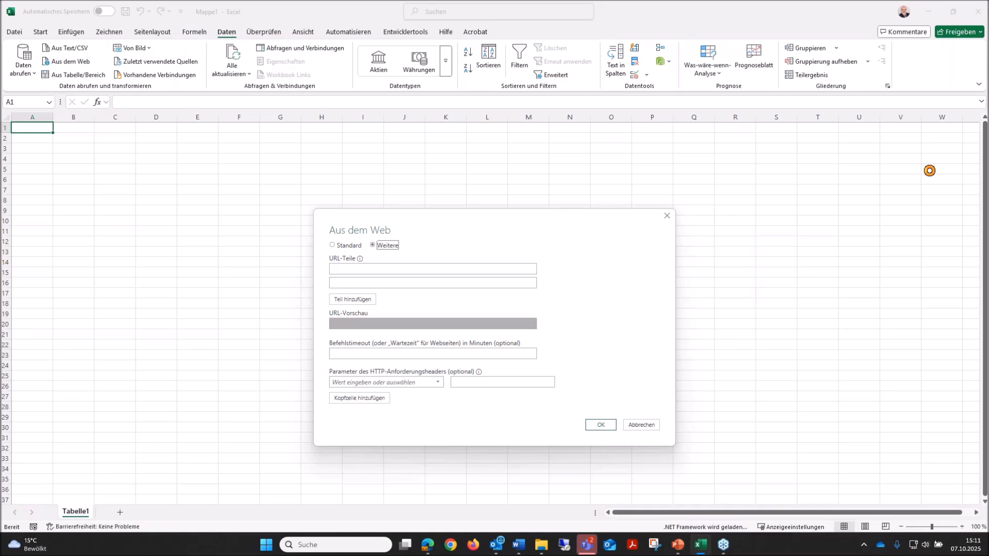
drag(988, 117, 978, 121)
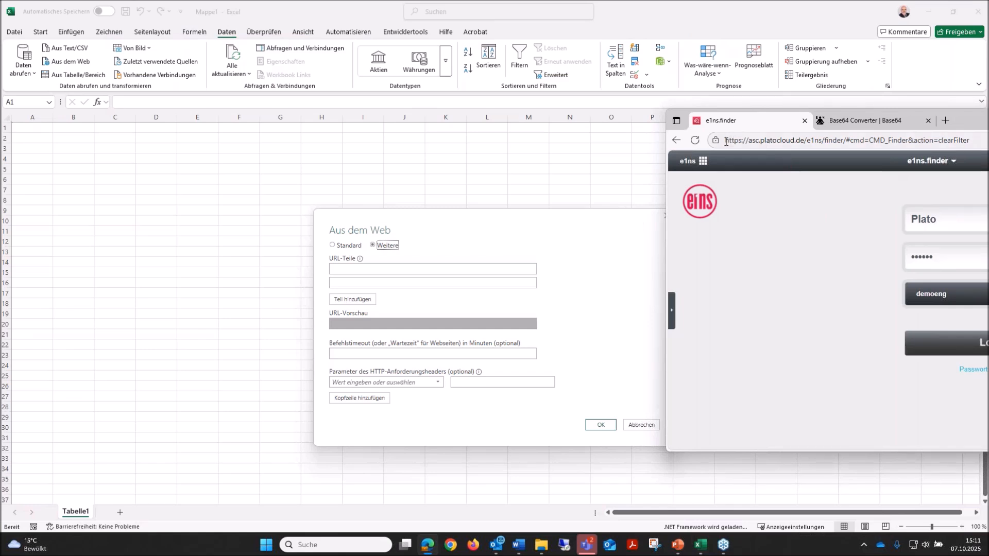
drag(725, 142, 822, 140)
key(ctrl+c)
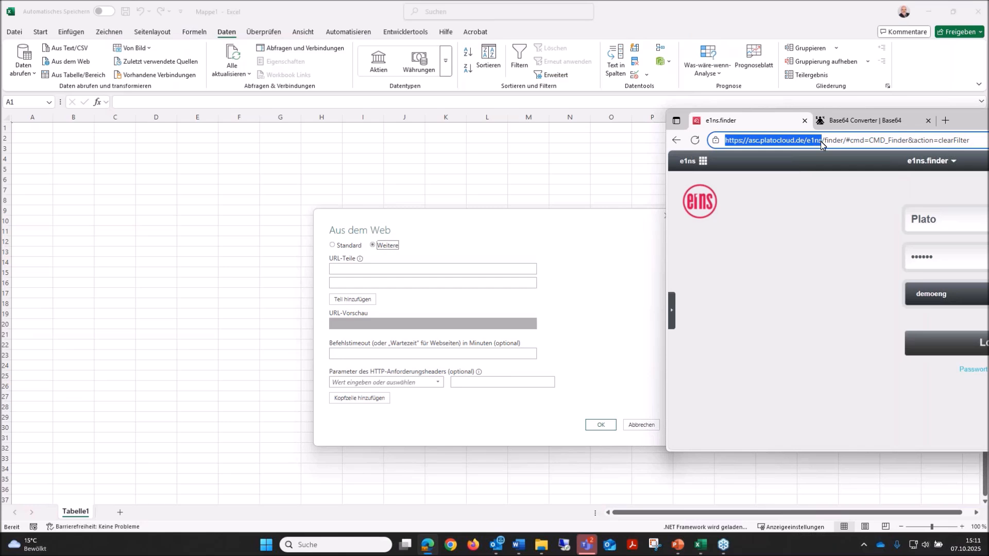
right_click(791, 139)
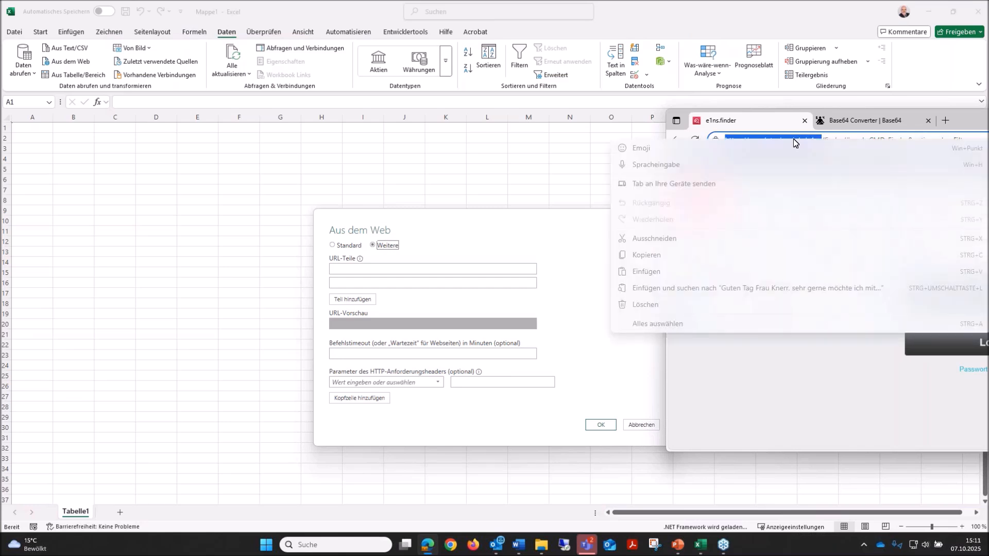
click(651, 255)
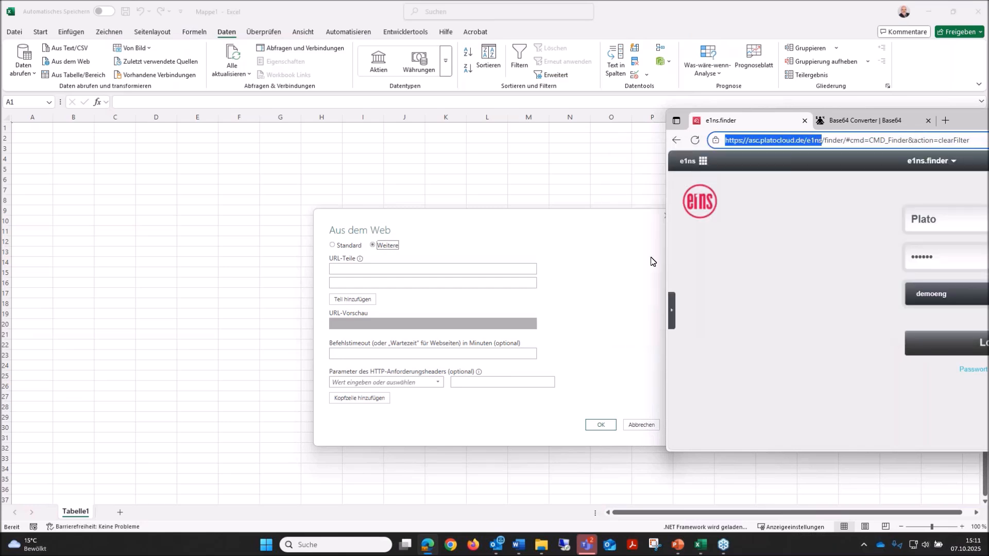
click(426, 267)
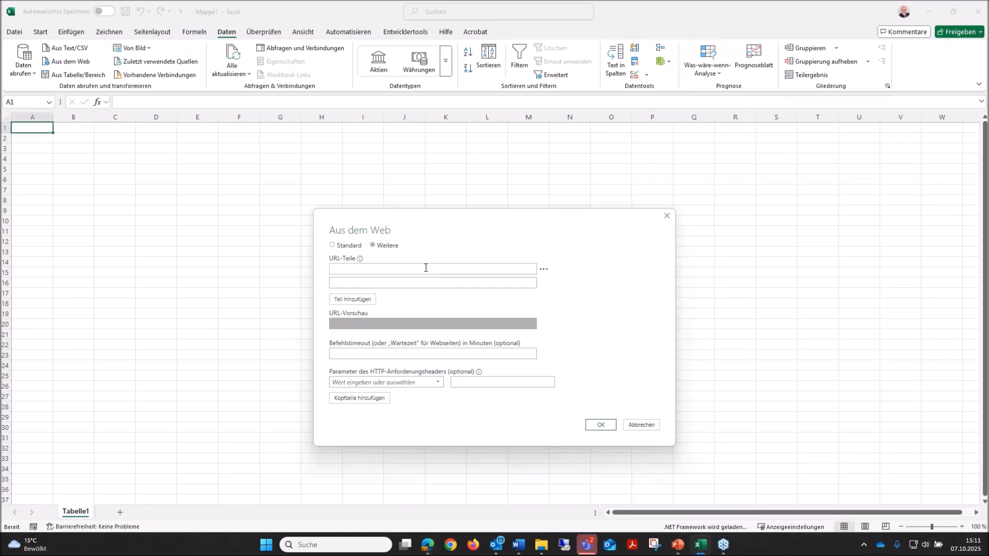
key(ctrl+v)
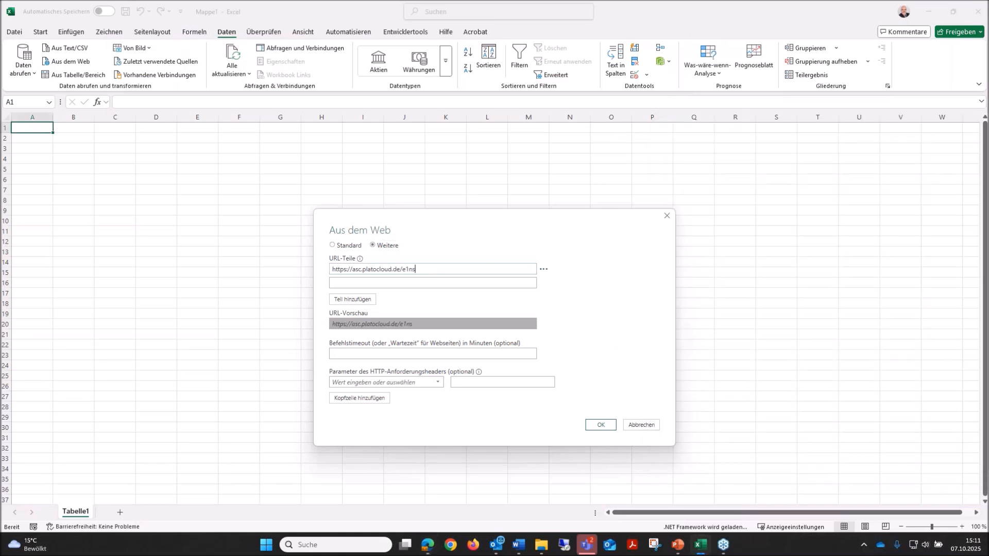
Fill the second URL part with /request_api/generic_e1ns_request, copied from the Word document.
key(alt+Tab)
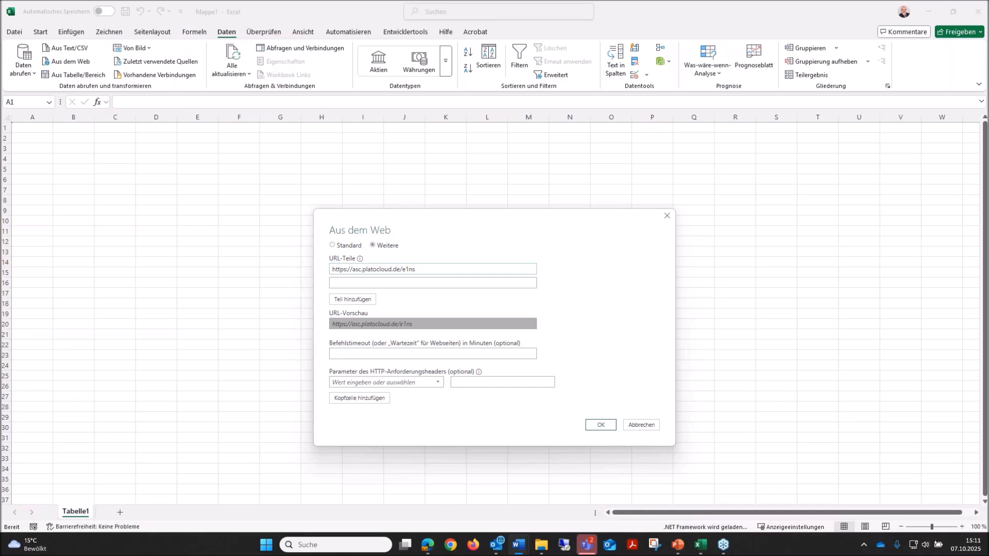
click(344, 282)
text(/request_api/generic_e1ns_request)
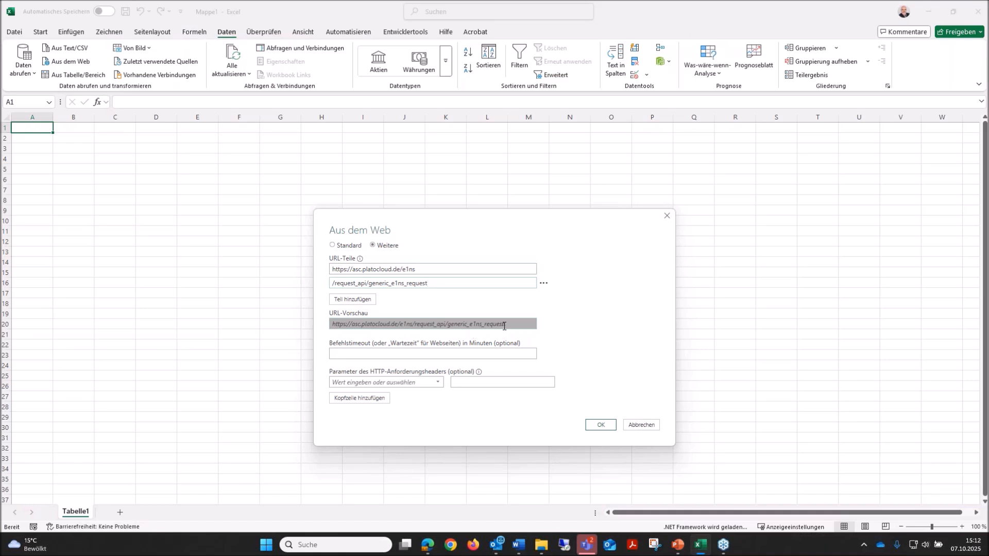
click(421, 269)
text(/)
key(BackSpace)
Add a third URL part containing ?scio.se and an empty fourth part below it.
click(355, 304)
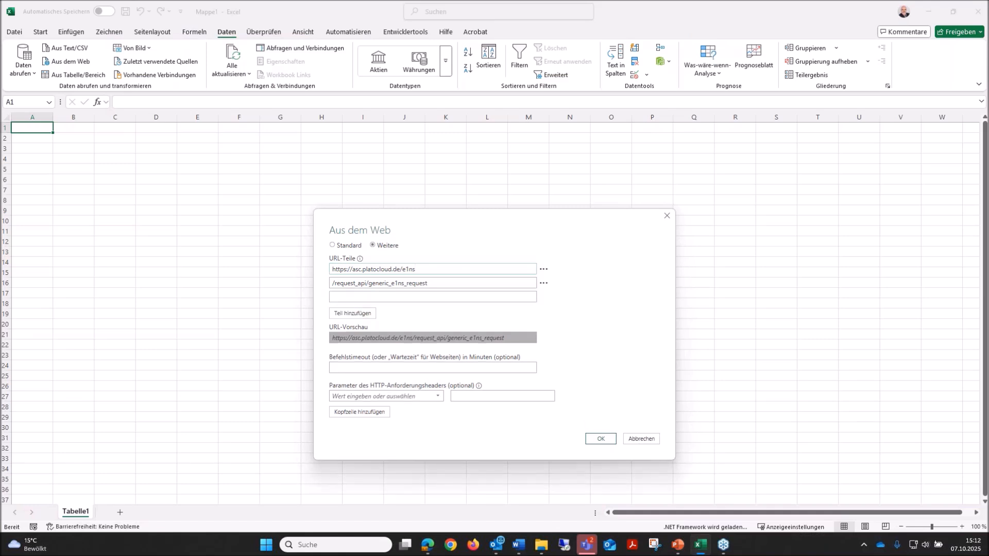
click(415, 296)
text(scio.se)
click(354, 314)
click(354, 297)
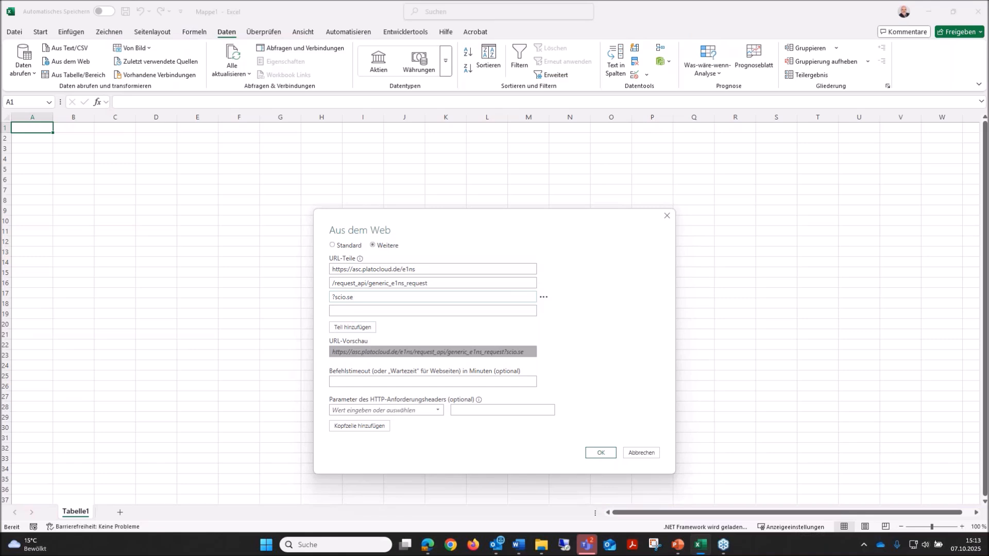
key(alt+Tab)
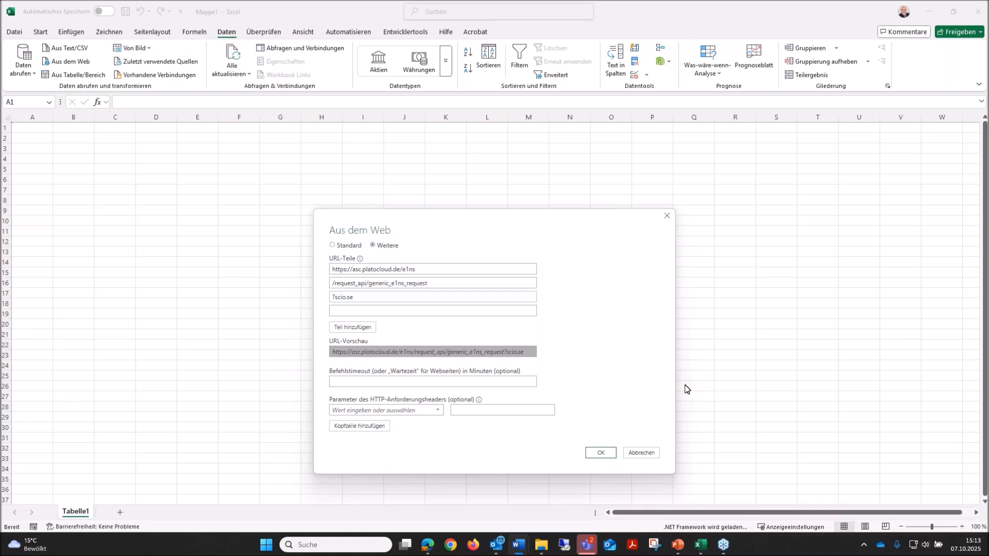
click(351, 311)
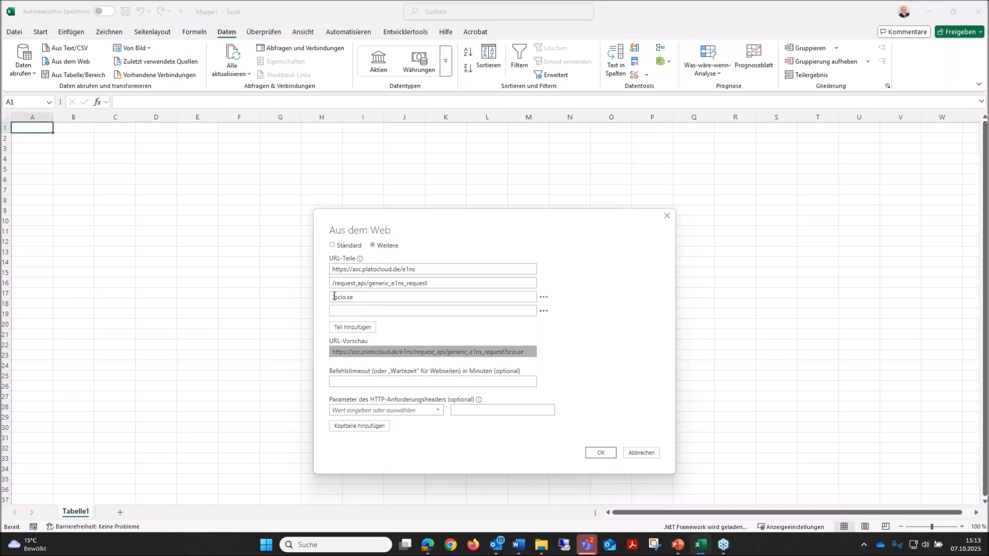
click(340, 311)
text(&)
text(/request_api/generic_e1ns_request)
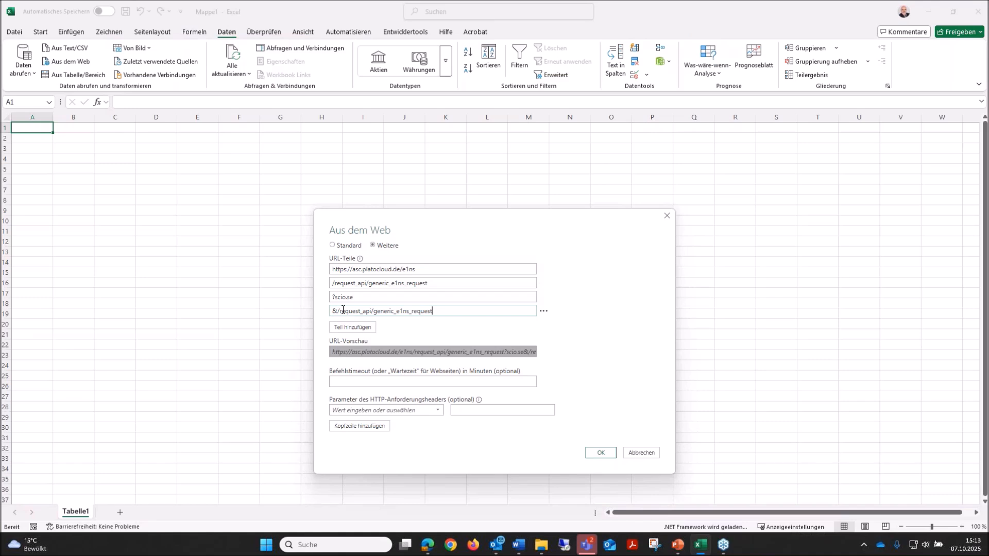
drag(434, 311, 336, 314)
key(BackSpace)
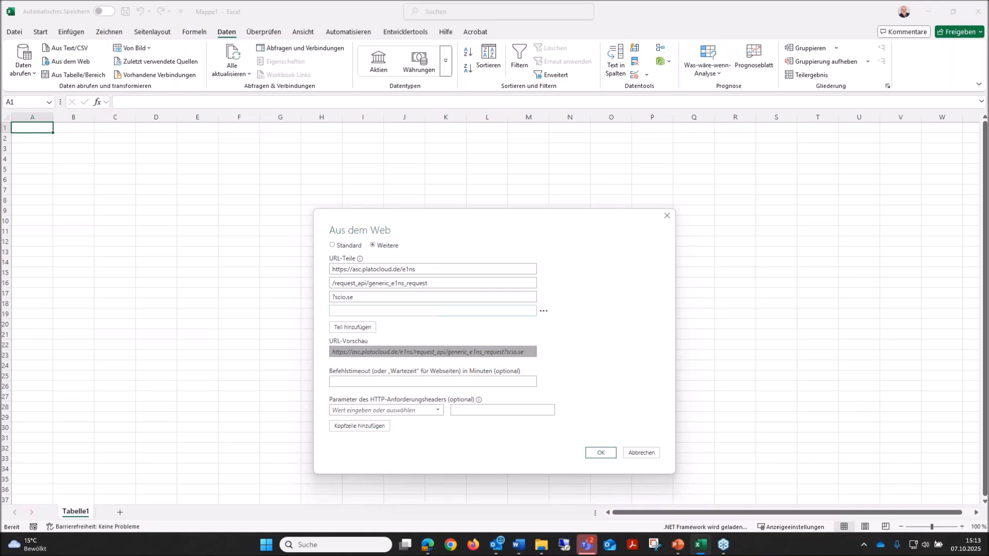
Look up the cause parameter in the Word document and enter &scio.cause as the fourth URL part.
key(alt+Tab)
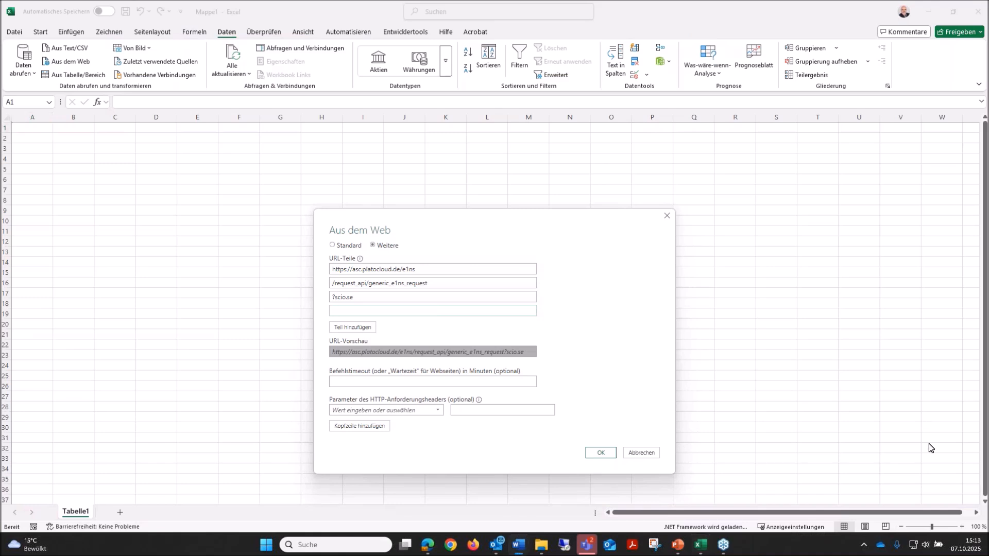
click(372, 309)
text(&scio.cause)
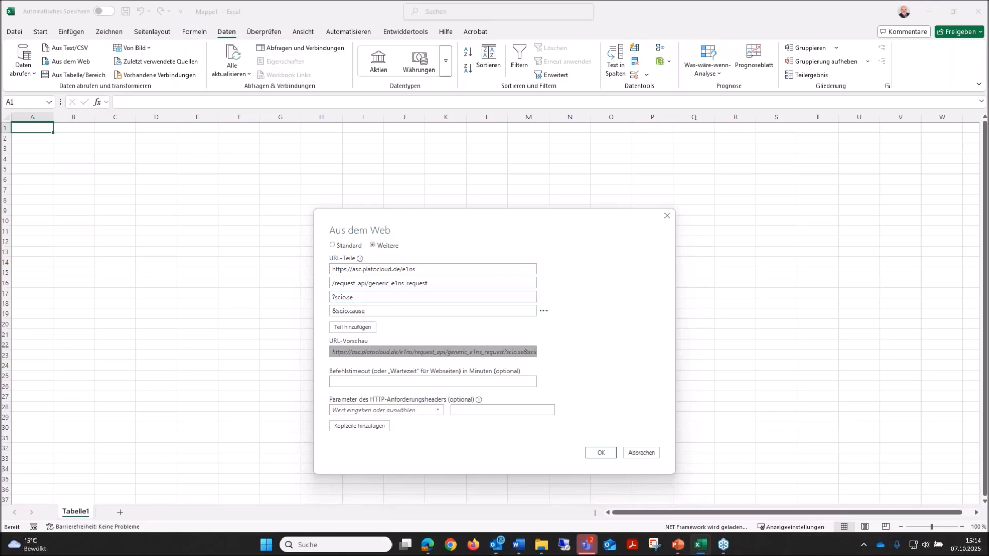
Add a fifth URL part with &eplm.5th.teamfmea.fmea_ap1, taking the parameter name from the Word document.
key(alt+Tab)
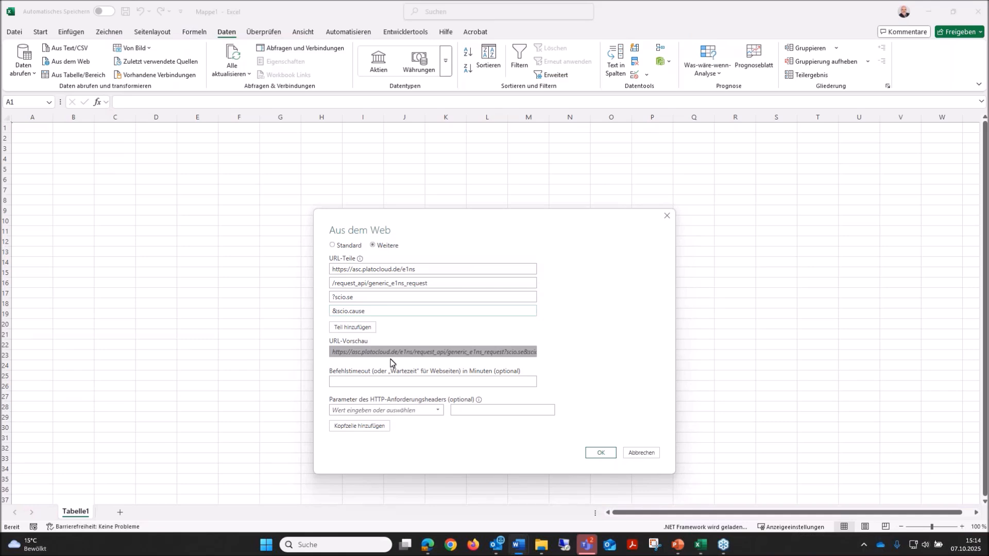
click(369, 331)
click(366, 322)
text(&)
text(eplm.5th.teamfmea.fmea_ap1)
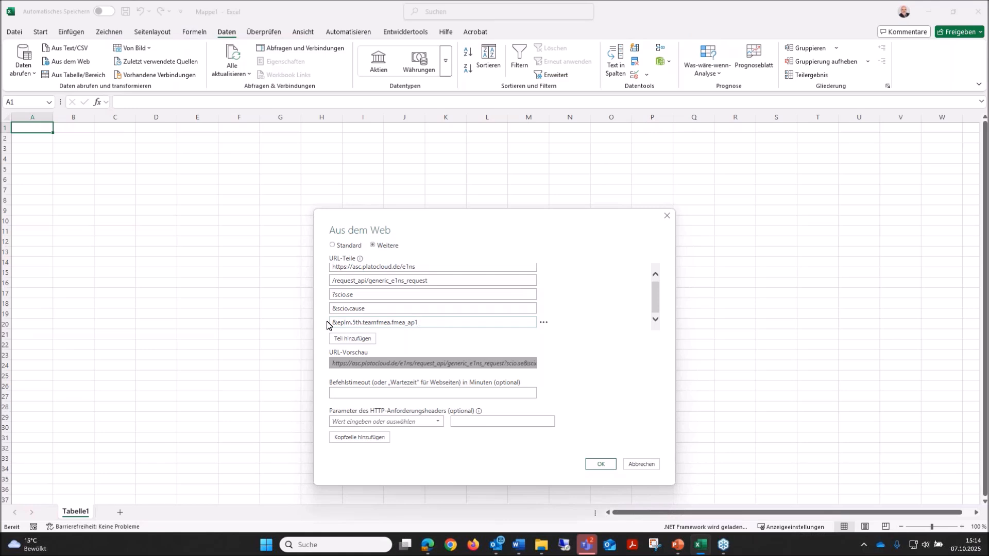
click(417, 322)
Add a sixth URL part with &scio.recommended_action, taking the parameter name from the Word document.
key(alt+Tab)
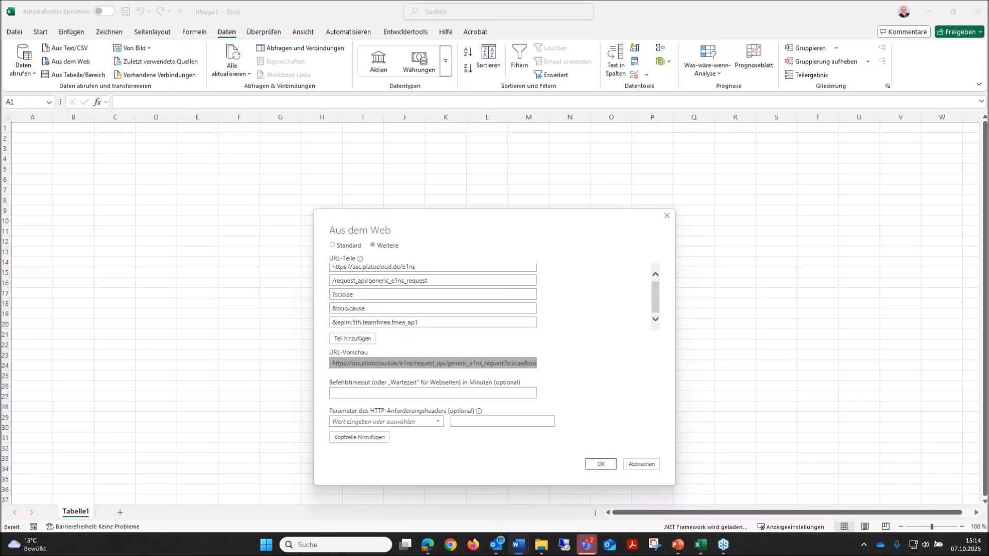
click(353, 340)
click(348, 322)
text(scio.recommended_action)
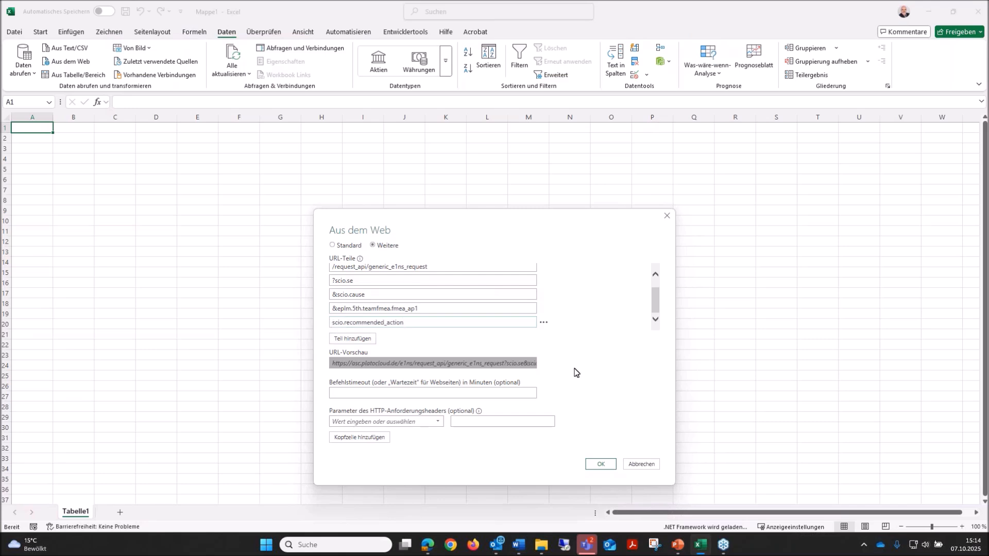
text(&)
Add a seventh URL part with &scio.recommended_action.responsible_user, taking the parameter name from the Word document.
key(alt+Tab)
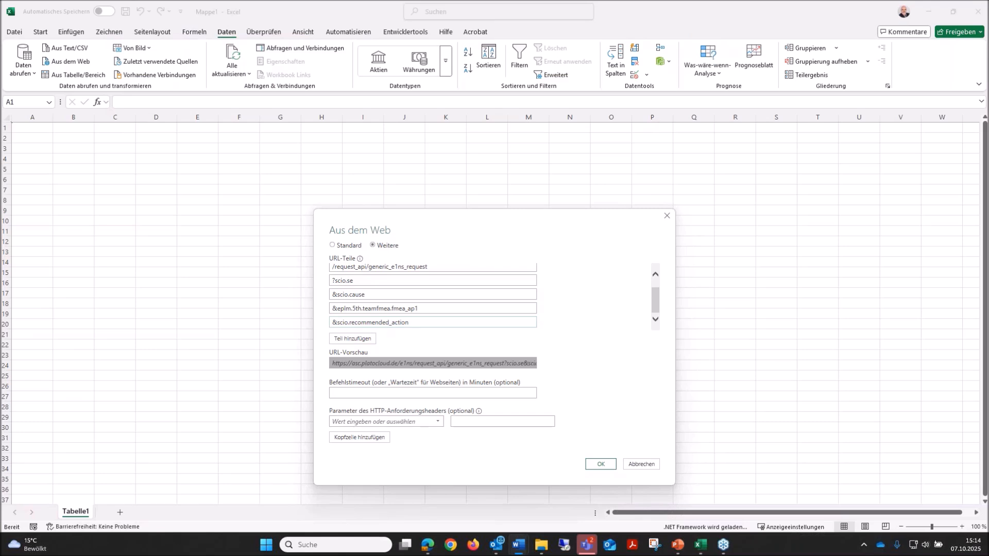
click(348, 339)
click(349, 322)
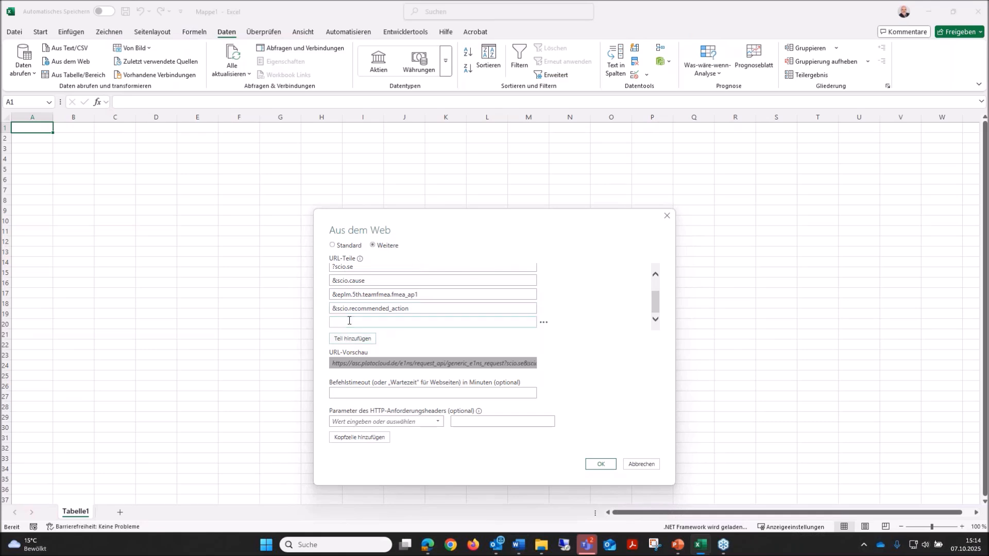
text(&)
text(scio.recommended_action.responsible_user)
Add an eighth URL part with &scio.recommended_action.due_date, taking the parameter name from the Word document.
click(352, 339)
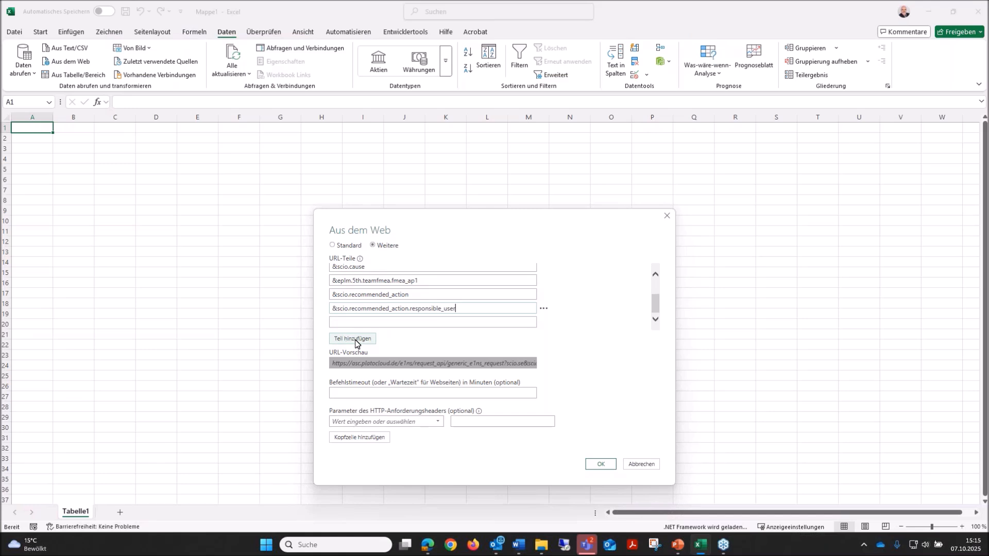
key(alt+Tab)
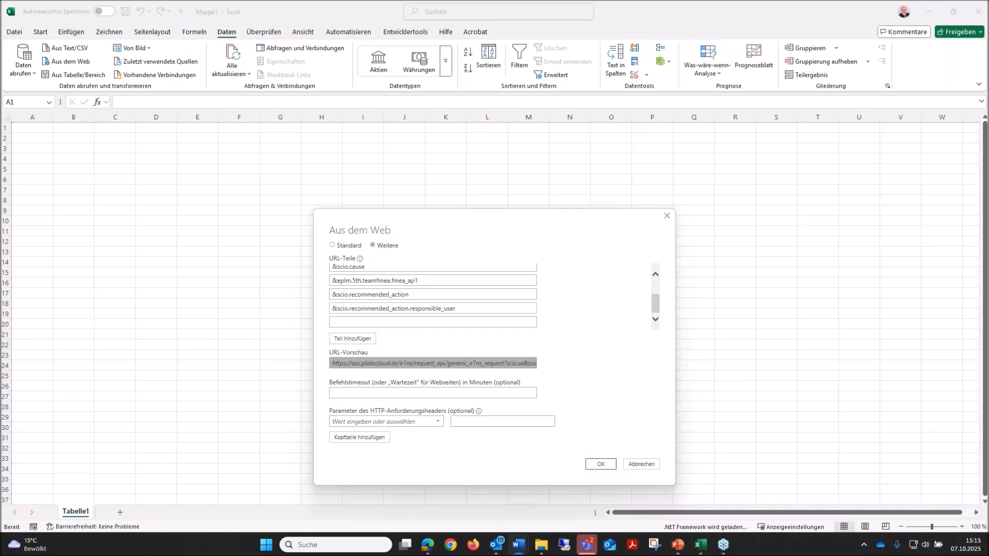
click(369, 321)
text(&scio.recommended_action.due_date)
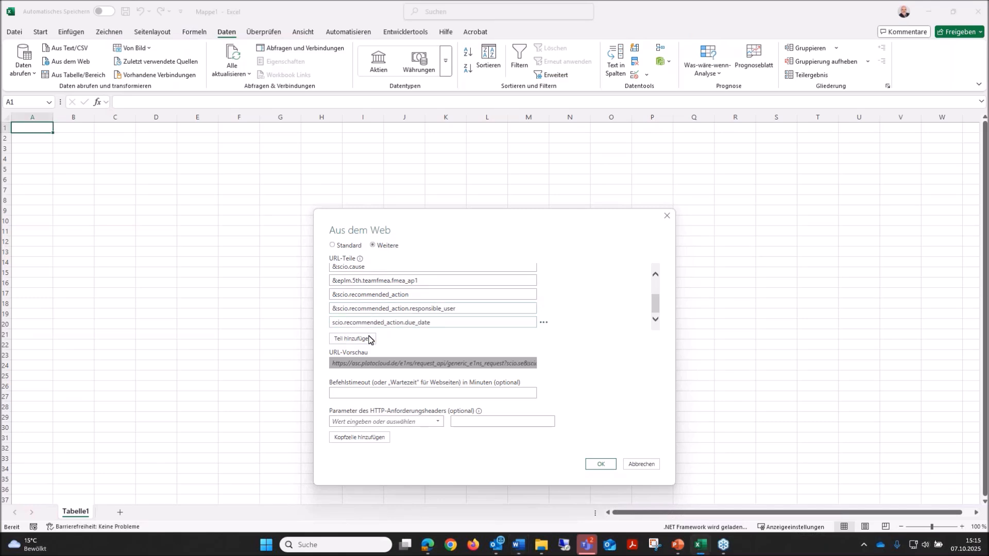
click(331, 324)
text(&)
Add a ninth URL part with &scio.recommended_action.status, taking the parameter name from the Word document.
click(366, 340)
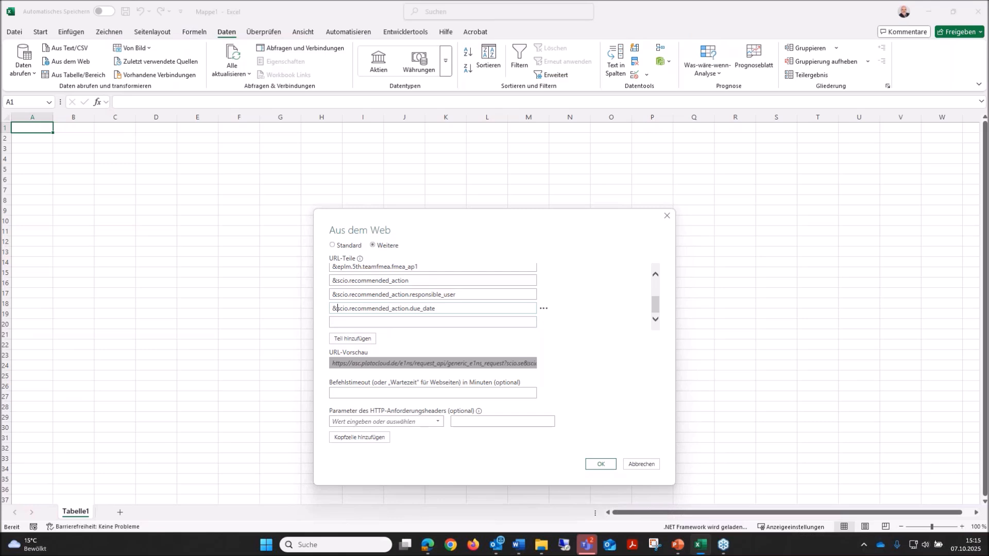
key(alt+Tab)
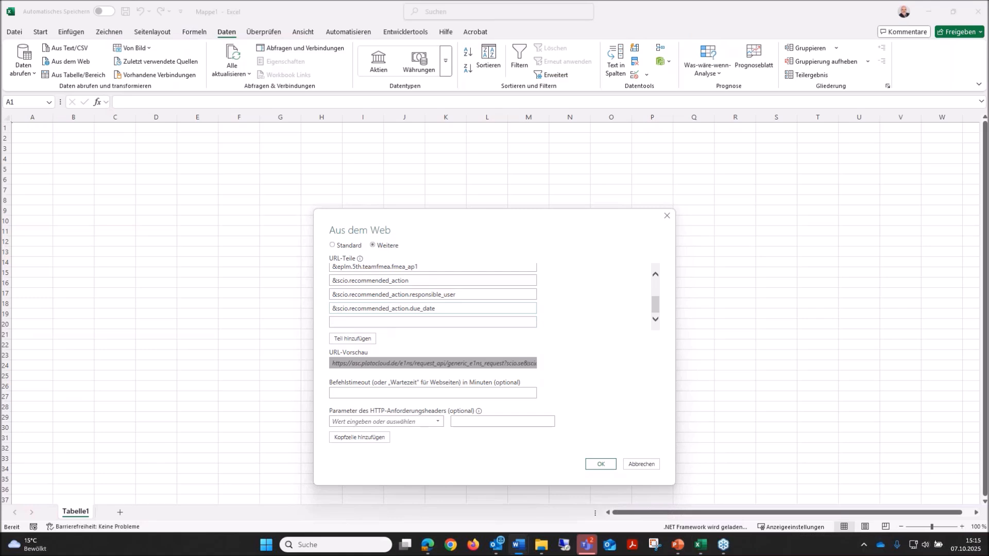
click(379, 324)
text(&)
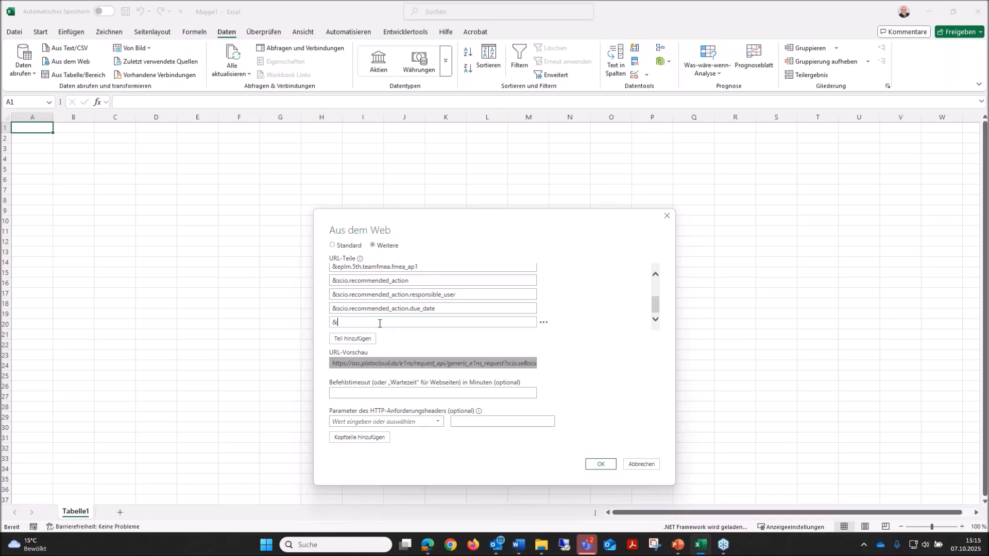
text(scio.recommended_action.status)
Add a tenth URL part with &eplm.5th.teamfmea.fmea_ap2, taking the parameter name from the Word document.
key(alt+Tab)
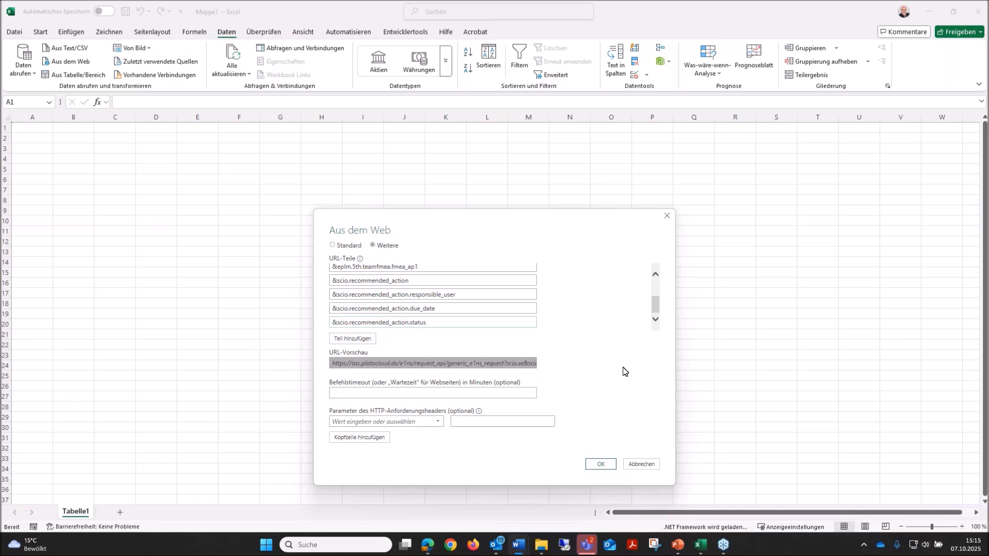
click(350, 339)
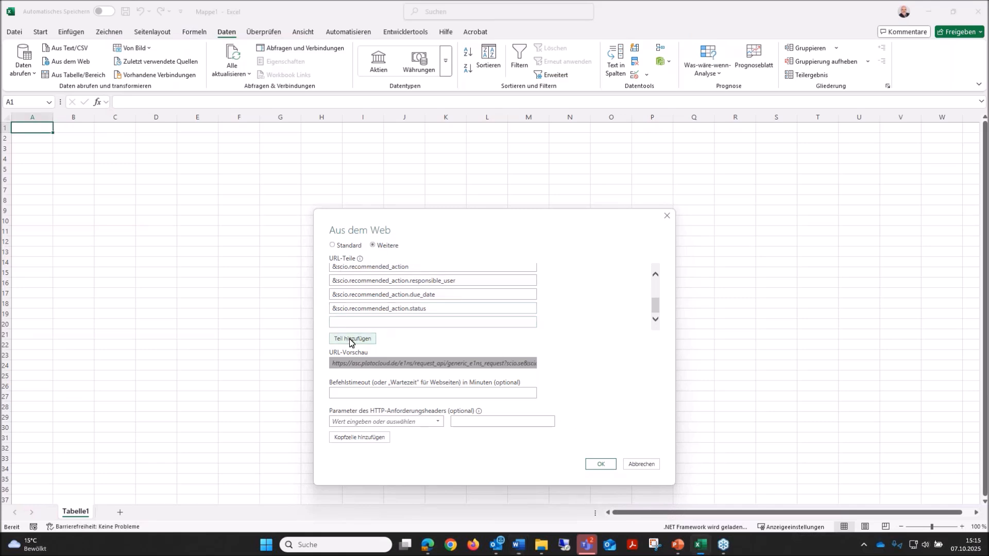
click(358, 322)
text(&)
text(eplm.5th.teamfmea.fmea_ap2)
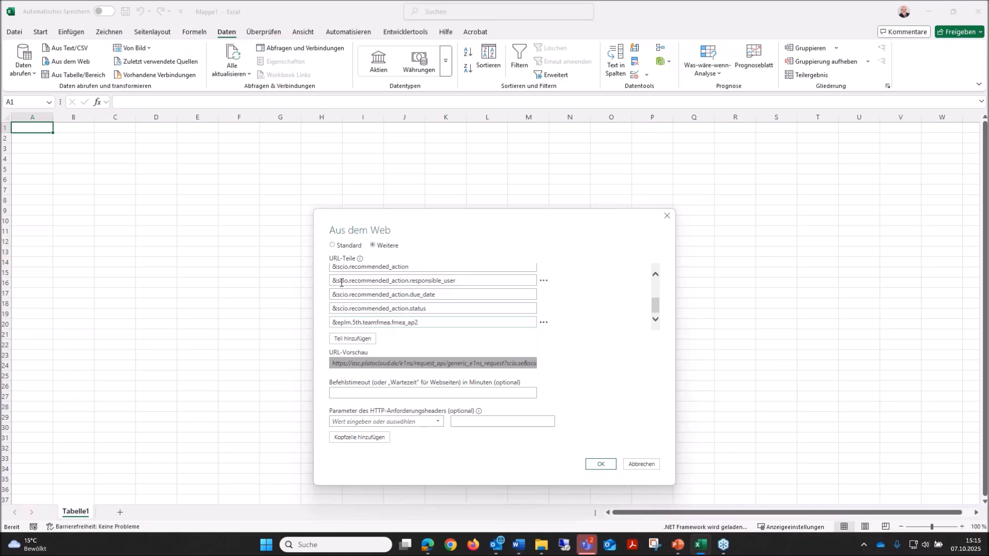
Name the first HTTP request header parameter X-Plato-Profile.
scroll(338, 280, up, 1)
scroll(339, 280, up, 3)
scroll(338, 291, down, 4)
click(396, 421)
click(437, 421)
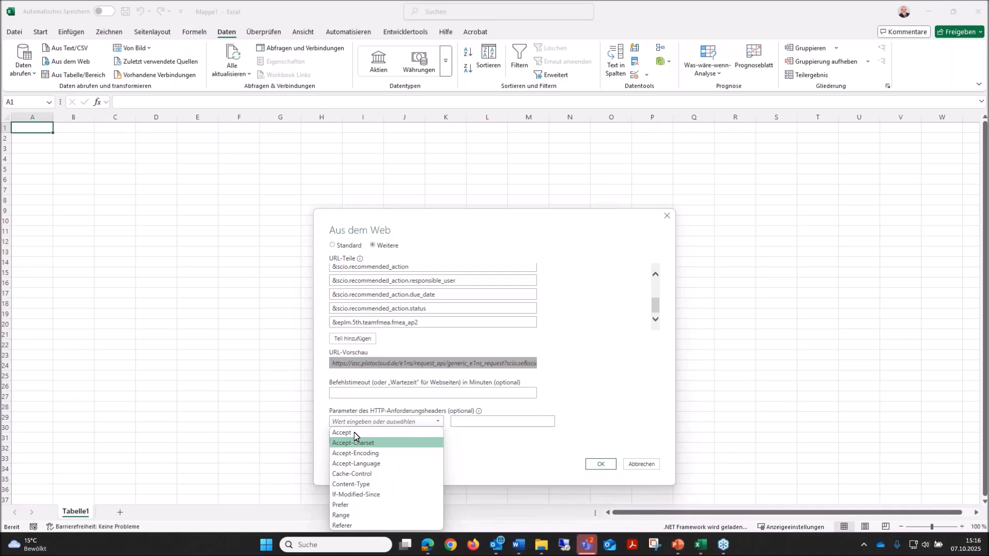
click(362, 420)
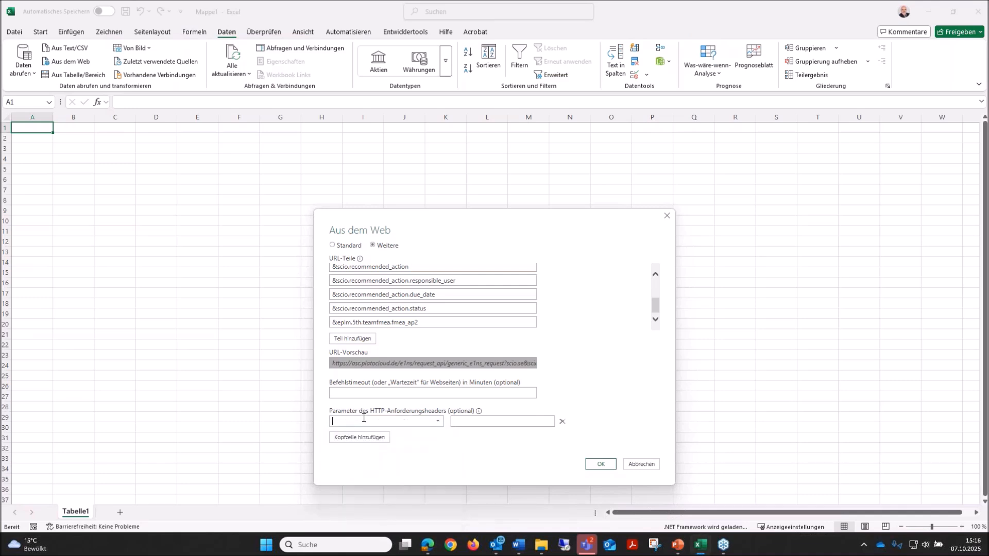
text(X-Plato-Profile)
Set the X-Plato-Profile header value to demoeng, checking the profile name on the e1ns login page in the browser.
click(477, 420)
text(demoen)
key(alt+Tab)
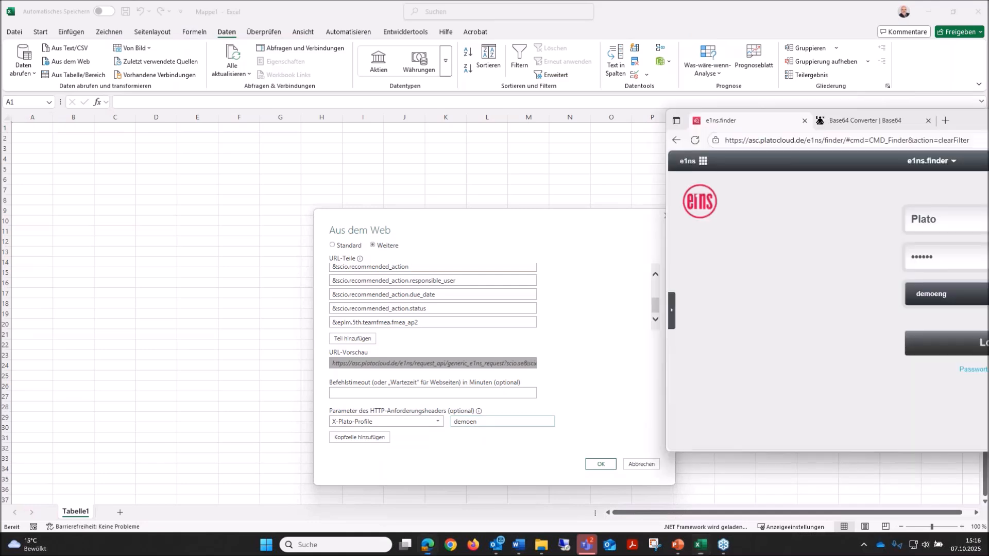
drag(958, 121, 849, 129)
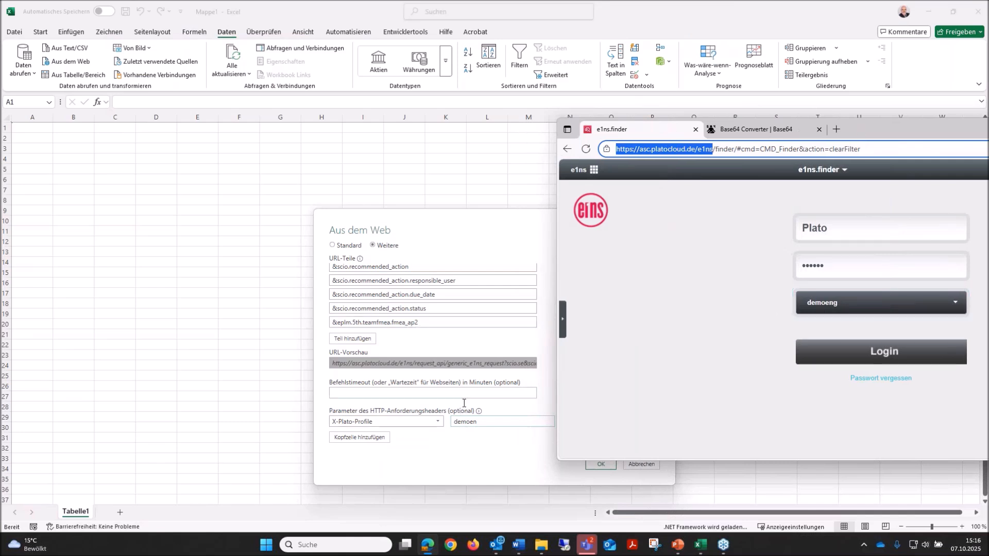
click(493, 421)
text(g)
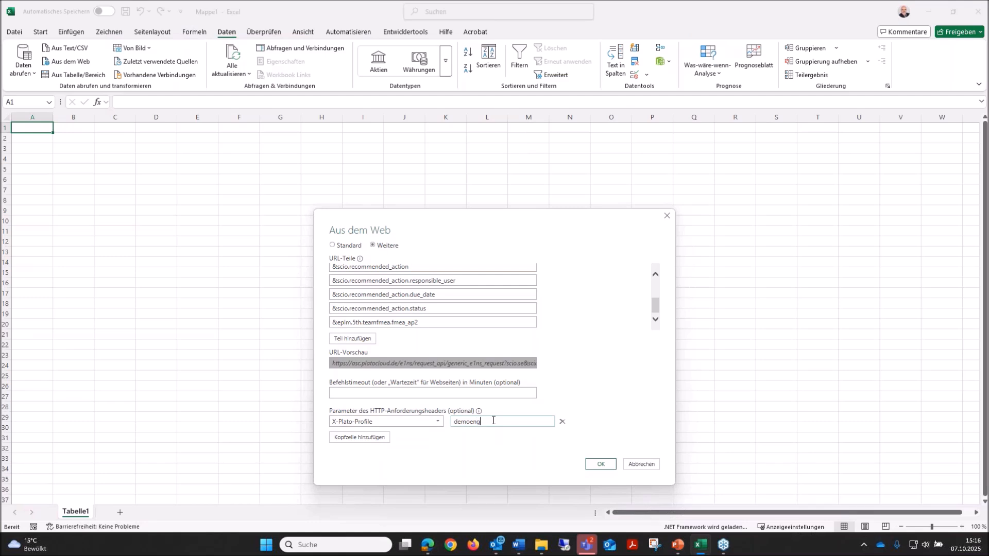
Add a second HTTP request header named Authorization.
click(374, 439)
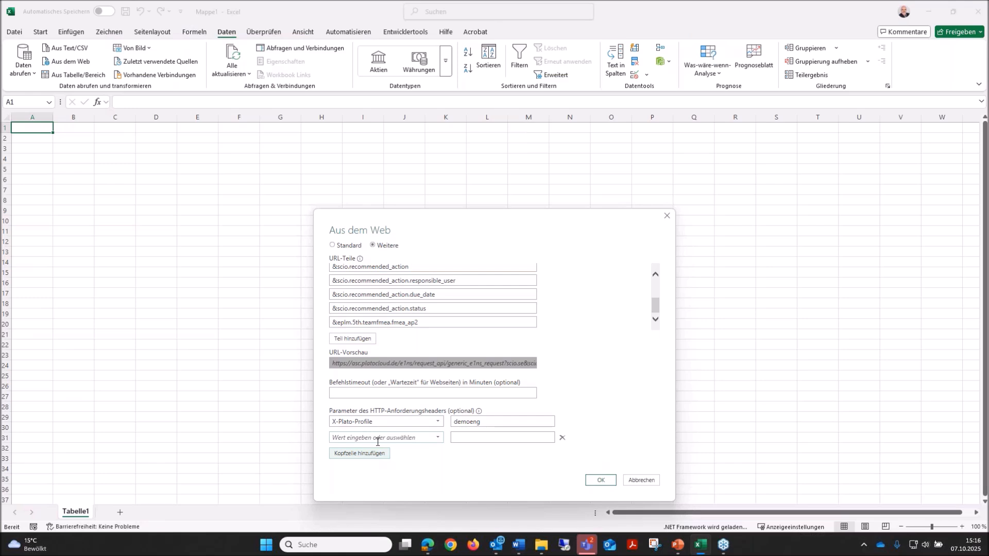
click(377, 442)
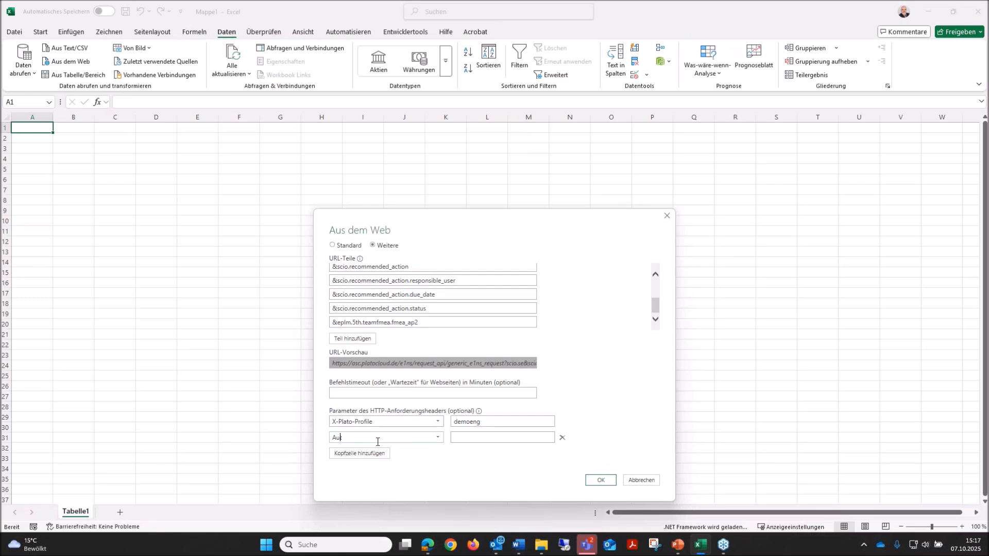
text(horization)
click(378, 442)
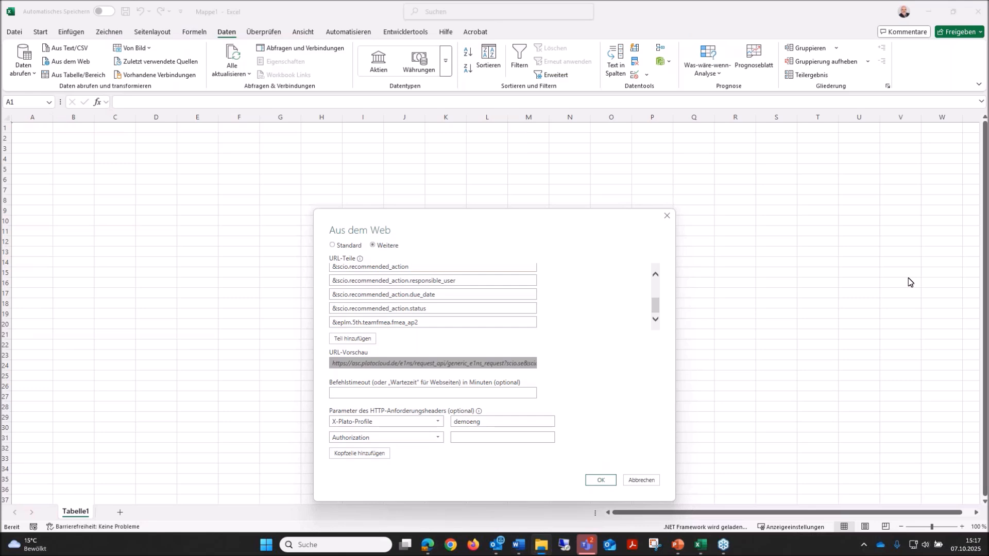
Switch to the Base64 Converter page in the browser and copy the Base64-encoded username and password, then return to Excel.
key(alt+Tab)
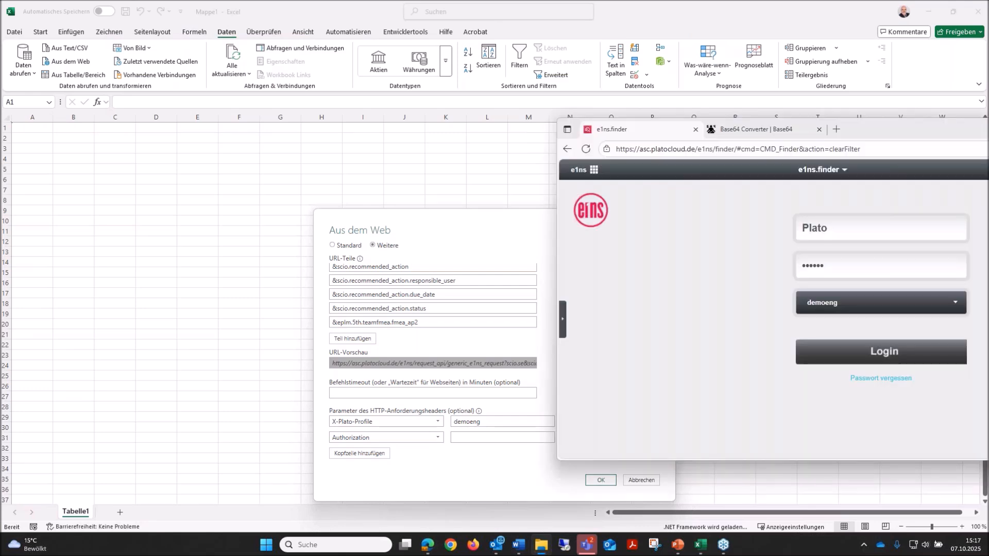
click(760, 130)
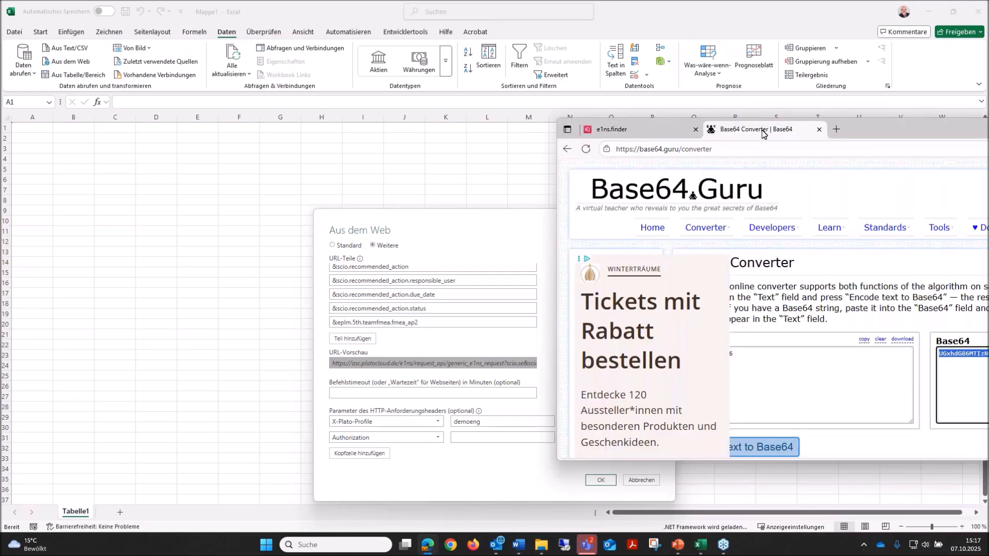
drag(888, 130, 526, 69)
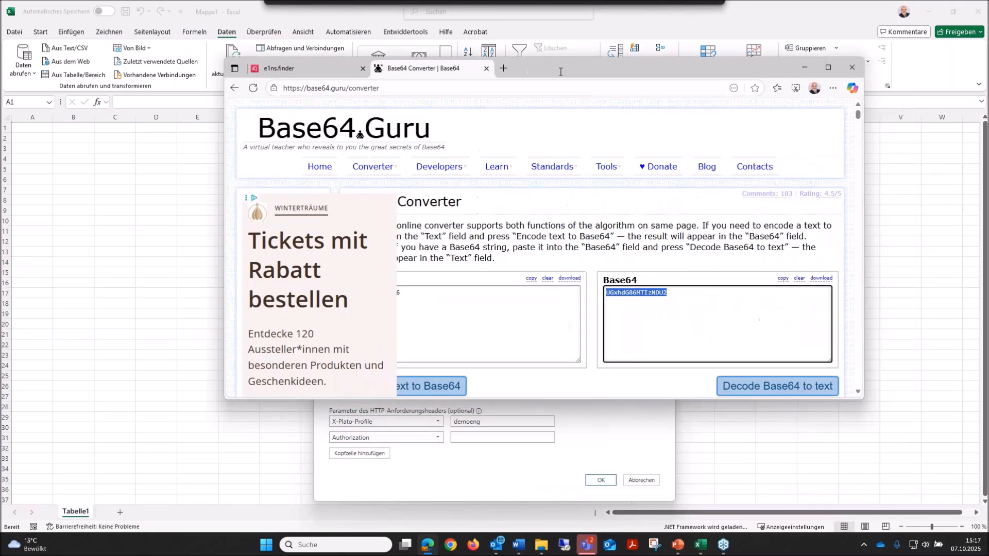
click(470, 306)
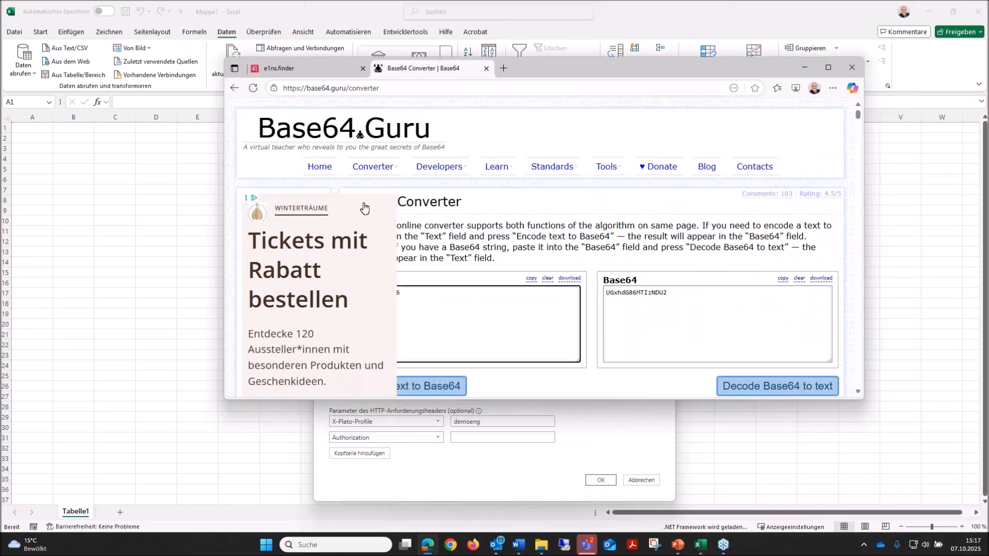
scroll(368, 247, down, 4)
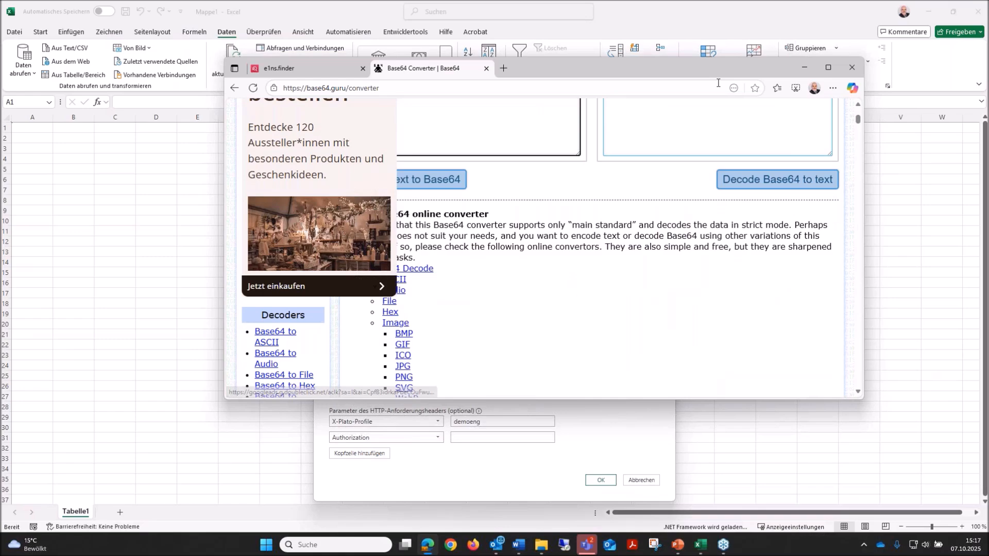
click(828, 67)
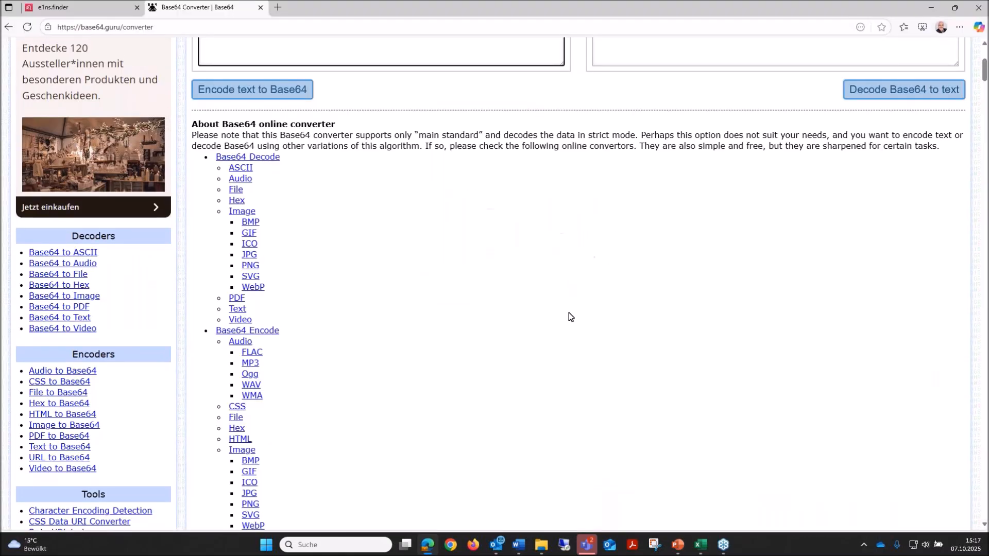
scroll(569, 317, up, 4)
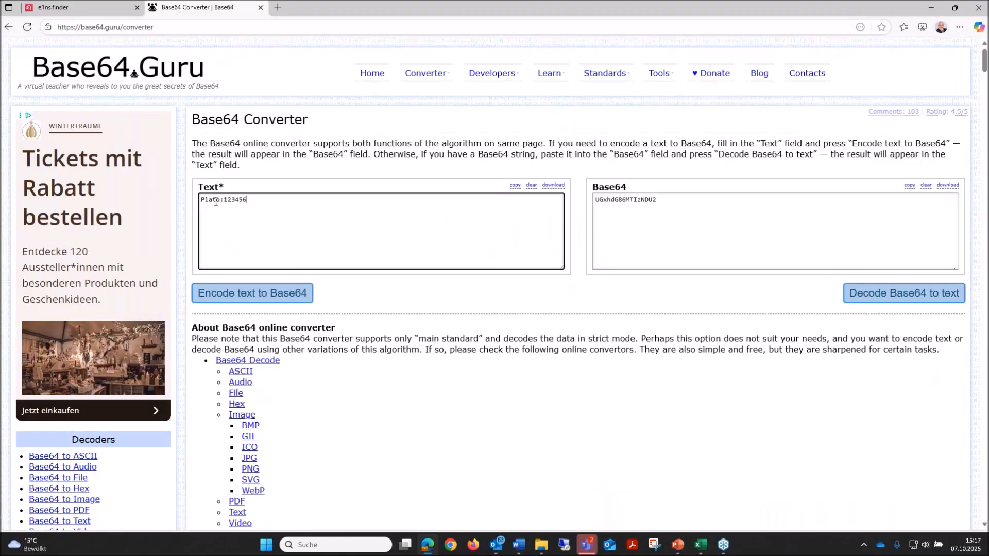
drag(221, 201, 200, 202)
drag(253, 198, 223, 200)
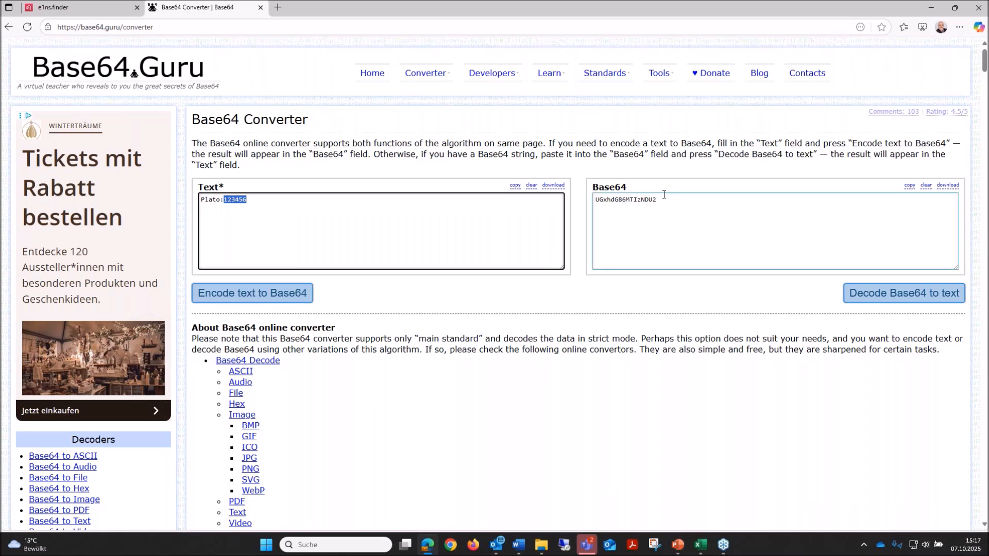
drag(661, 199, 594, 200)
key(ctrl+c)
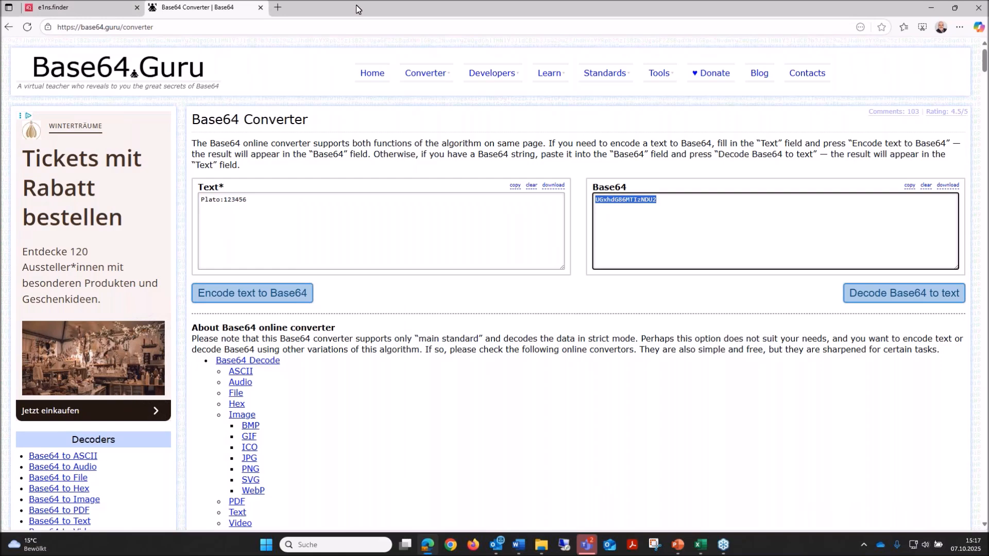
drag(357, 9, 988, 57)
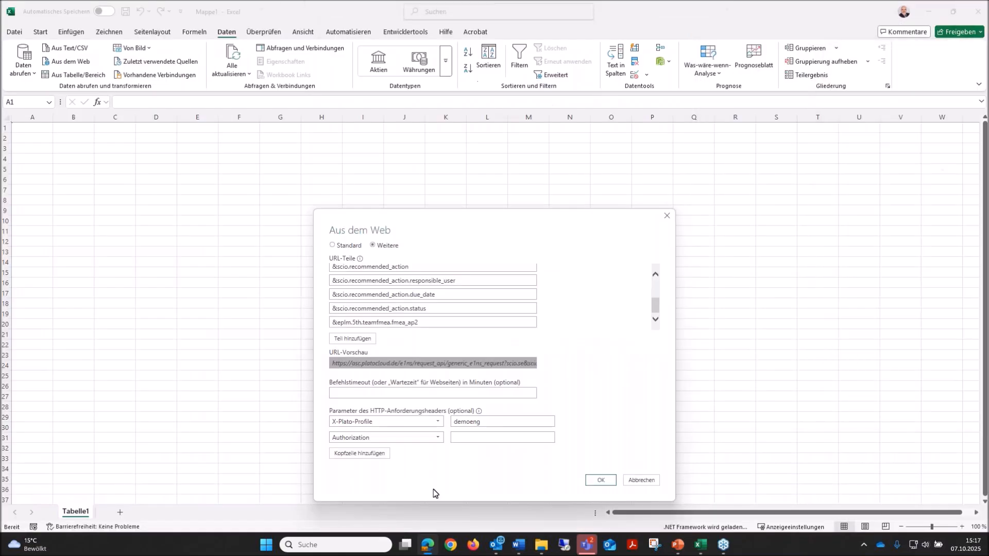
Set the Authorization header value to Basic followed by the encoded login credentials, and submit the web request.
click(473, 438)
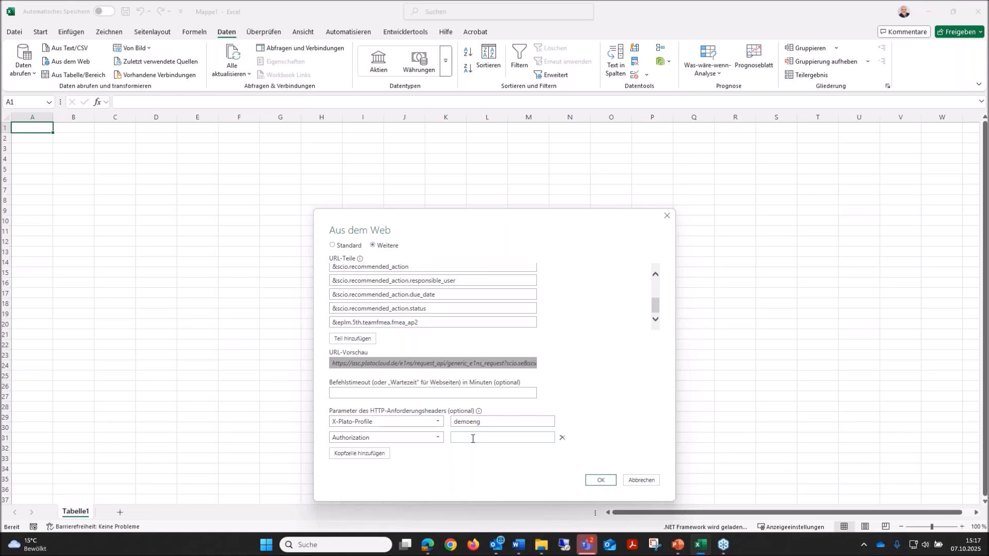
text(Basic)
key(ctrl+v)
click(601, 481)
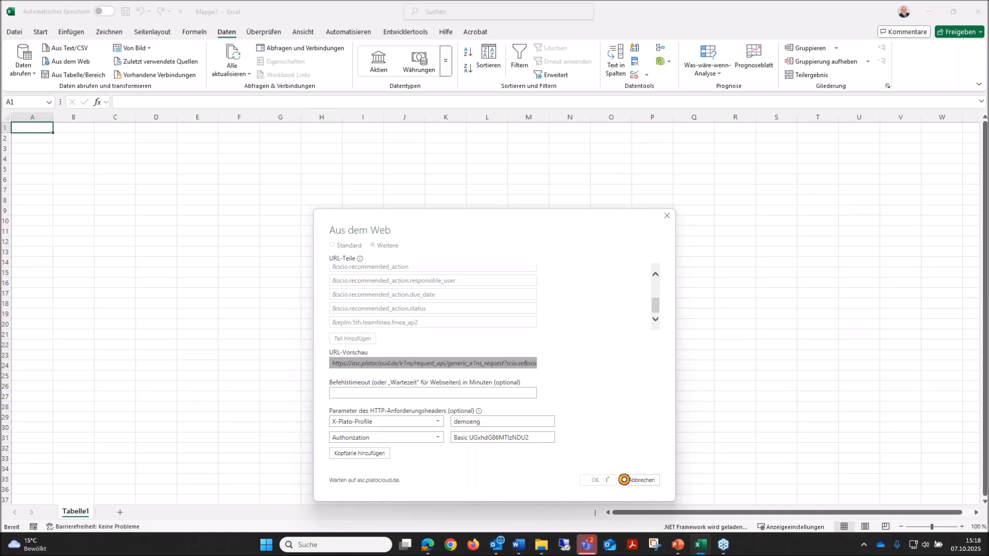
click(623, 479)
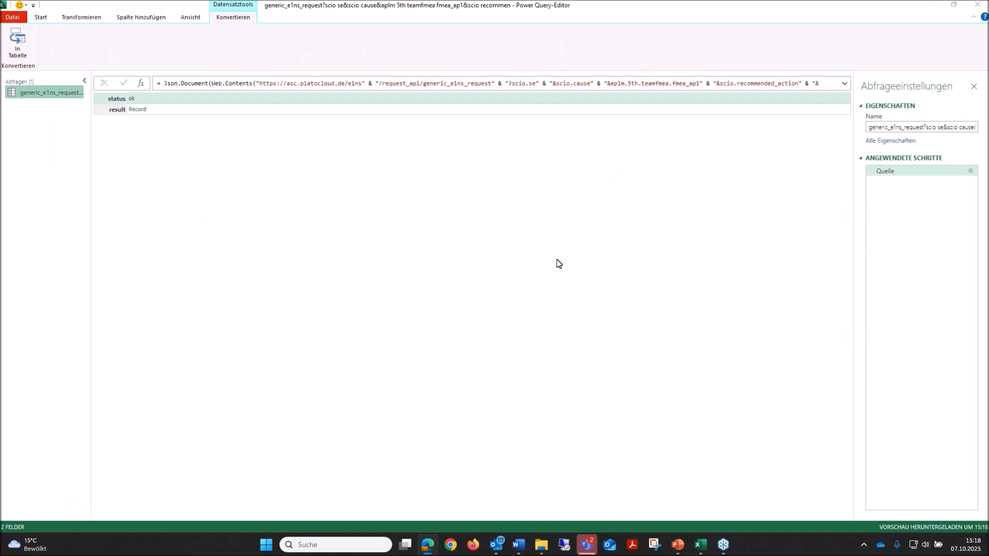
Drill into the result record's rows list and convert it to a table with no delimiter.
click(138, 110)
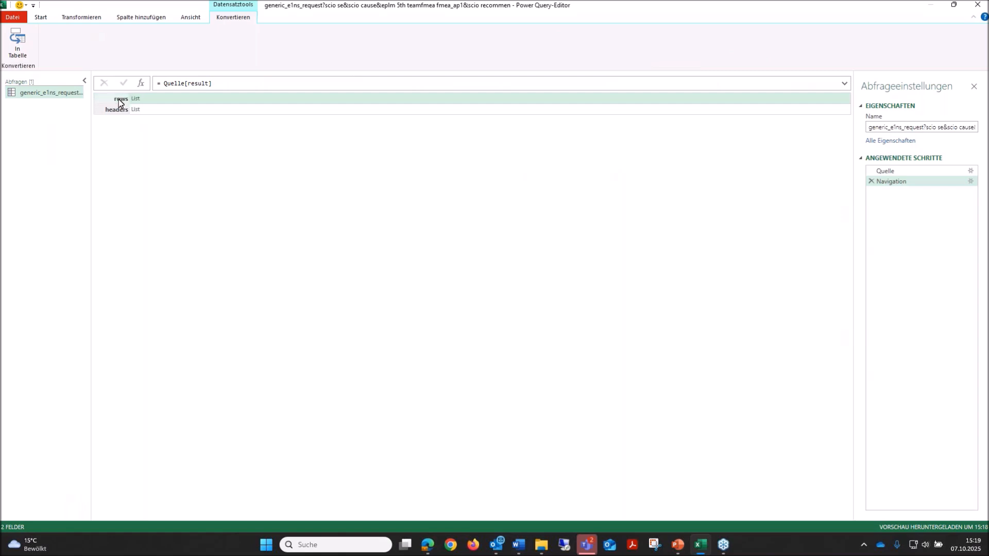
click(135, 99)
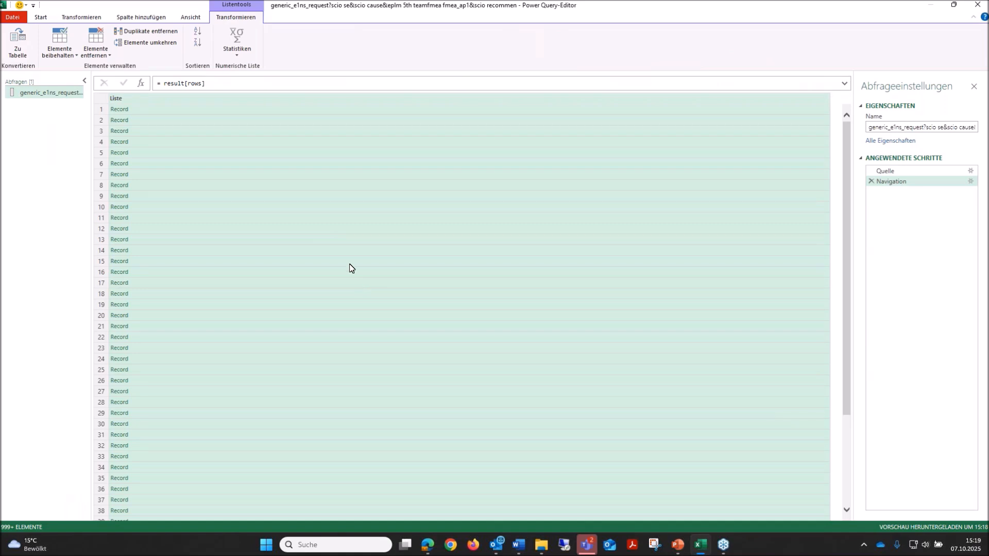
click(16, 41)
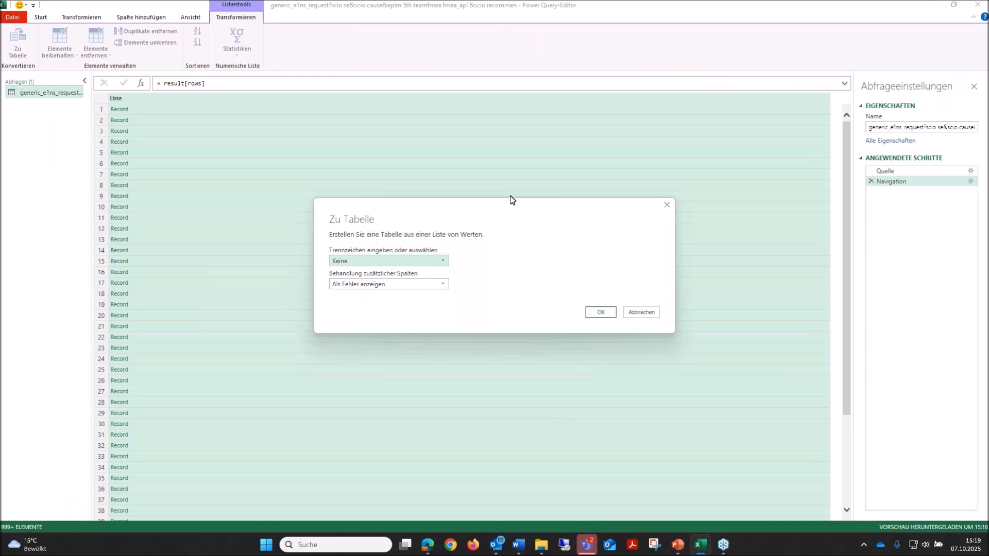
click(601, 314)
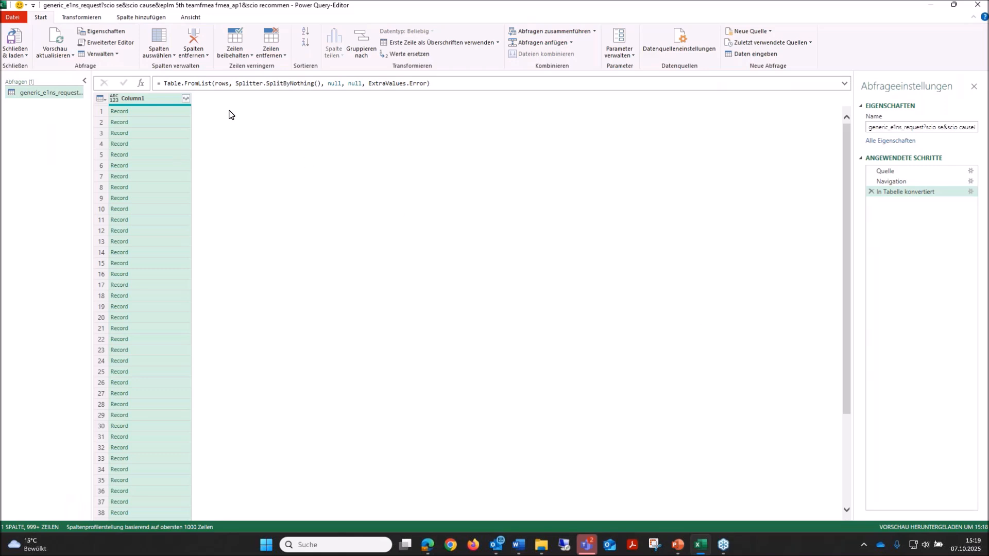
Expand Column1 into all of its fields after loading the complete field list, keeping the original column name as prefix.
click(185, 99)
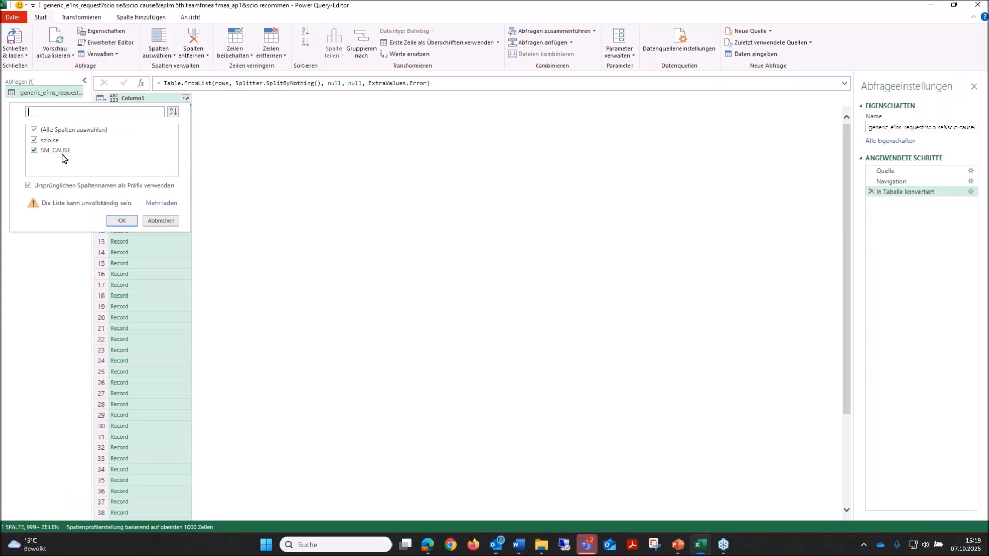
click(162, 204)
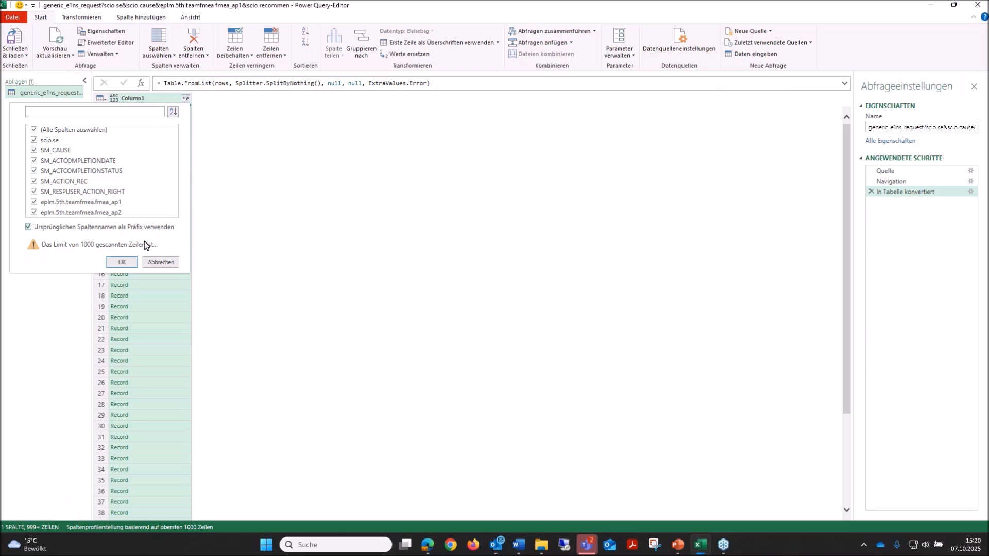
click(121, 264)
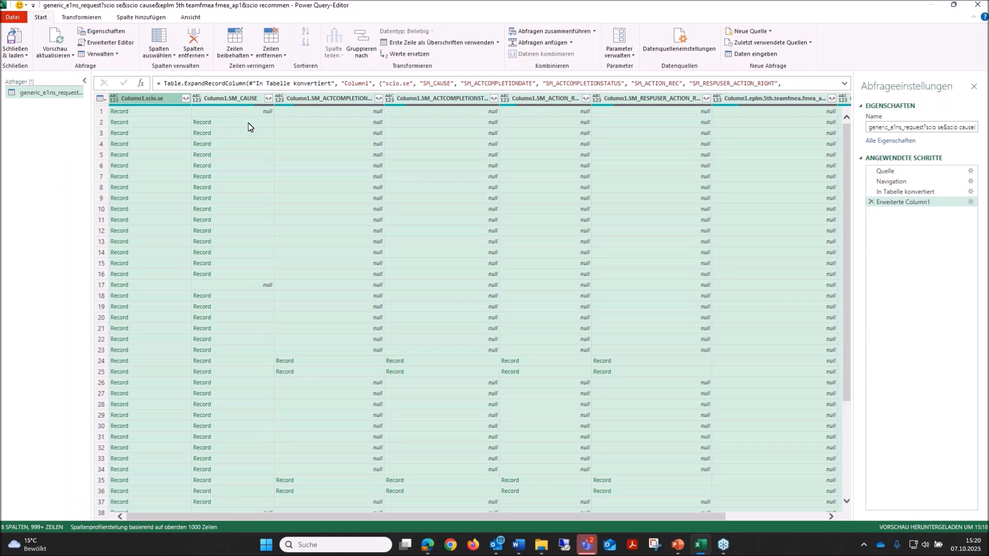
Rename the Column1.scio.se column to System Element.
click(147, 100)
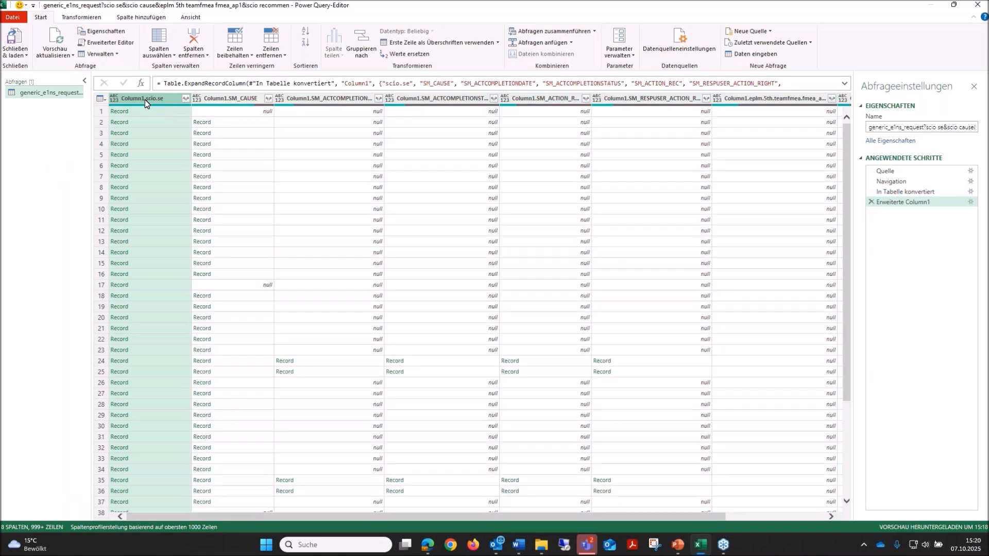
double_click(145, 99)
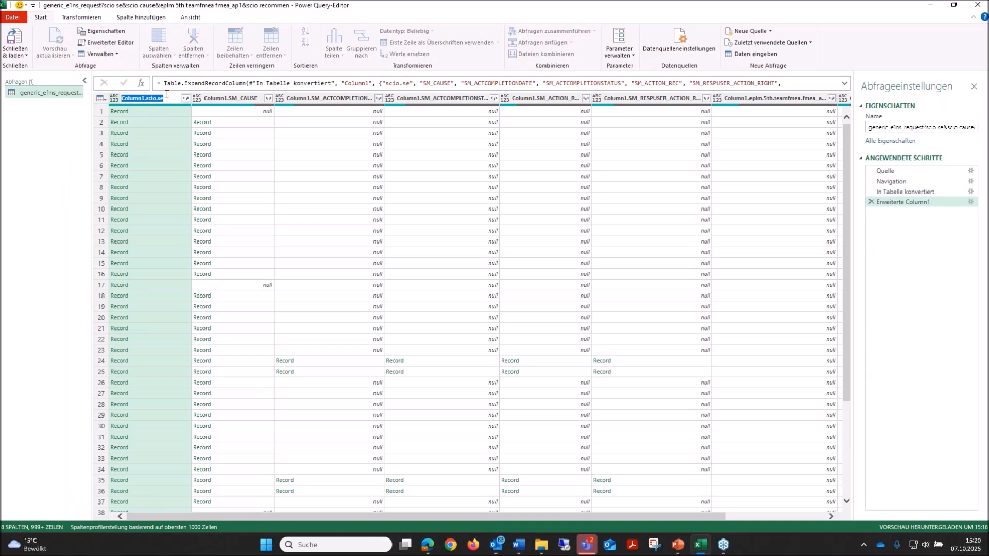
text(System Element)
key(Return)
Rename the Column1.SM_CAUSE column to Failure Cause.
click(227, 100)
double_click(231, 99)
text(Failure Cau)
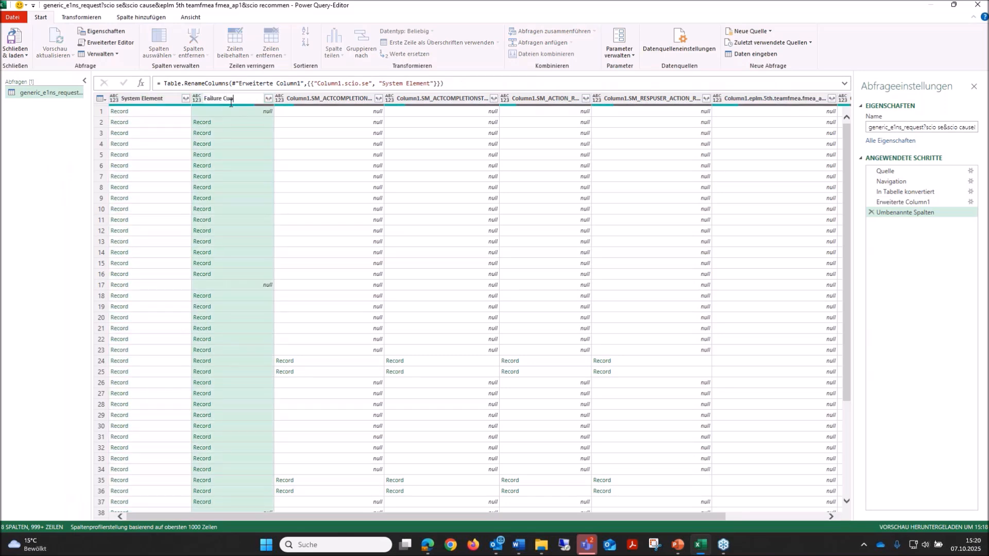
text(se)
key(Left)
key(Left)
key(BackSpace)
key(BackSpace)
key(BackSpace)
text(a)
key(Return)
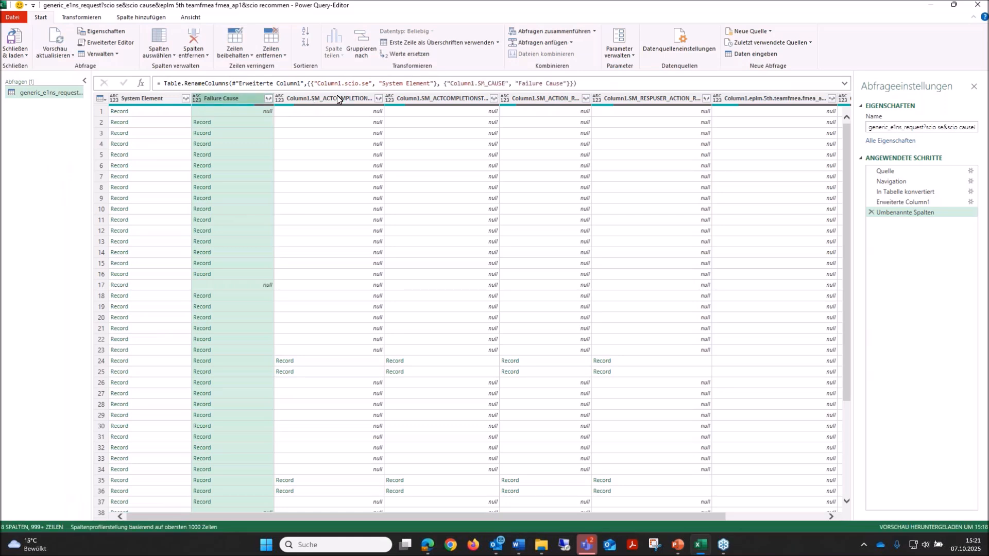
Rename the Column1.SM_ACTCOMPLETIONDATE column to Due Date.
click(336, 97)
double_click(335, 98)
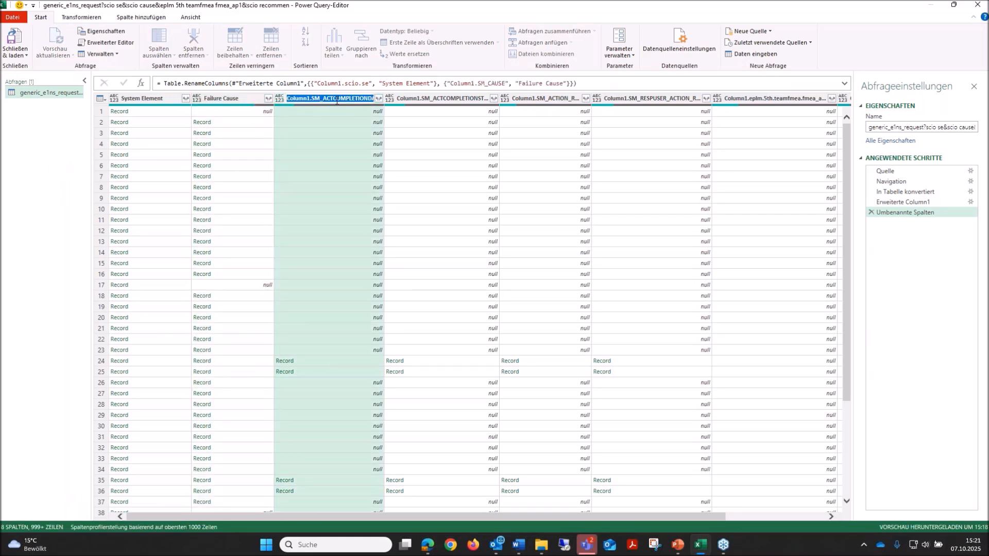
text(Due Date)
key(Return)
Rename the Column1.SM_ACTCOMPLETIONST... column to Action Status.
click(434, 99)
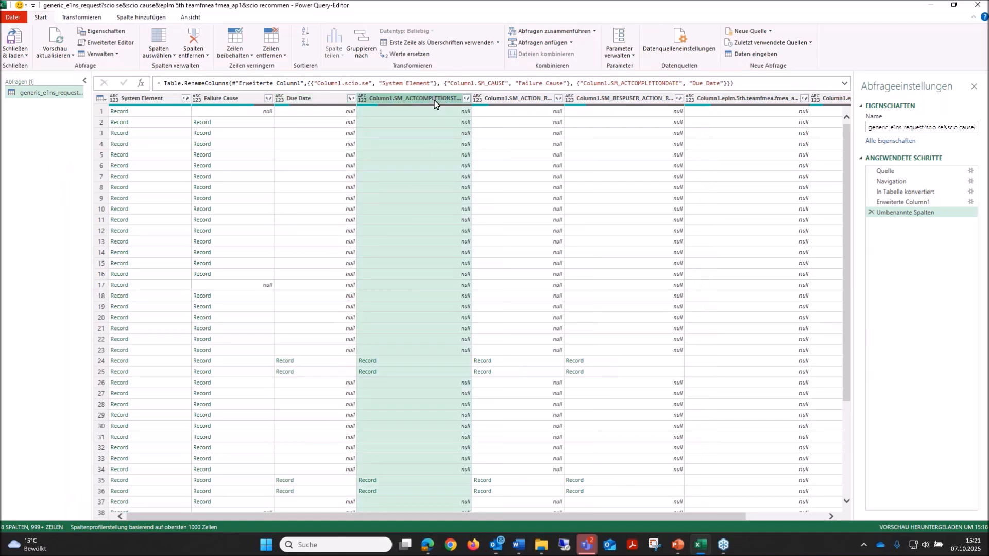
double_click(440, 101)
text(Action Status)
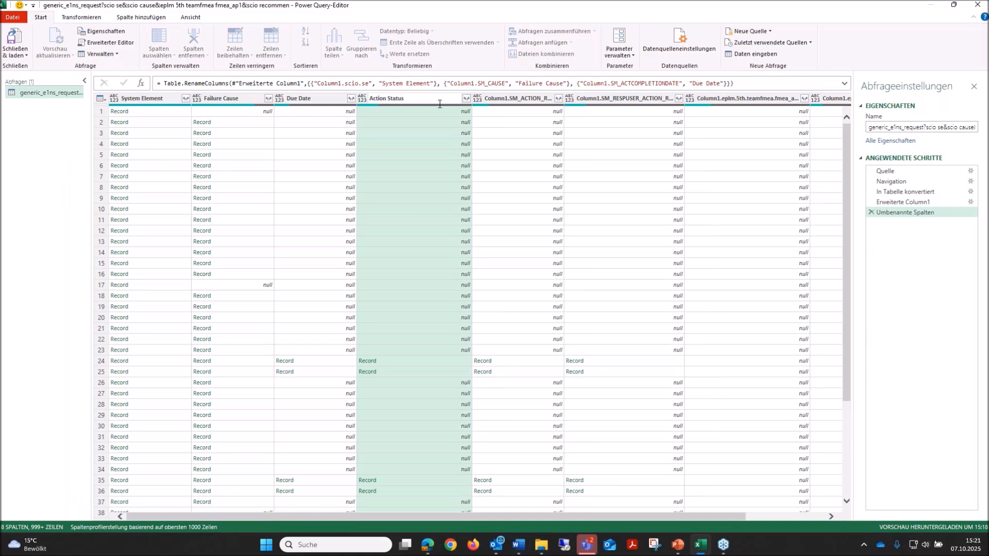
key(Return)
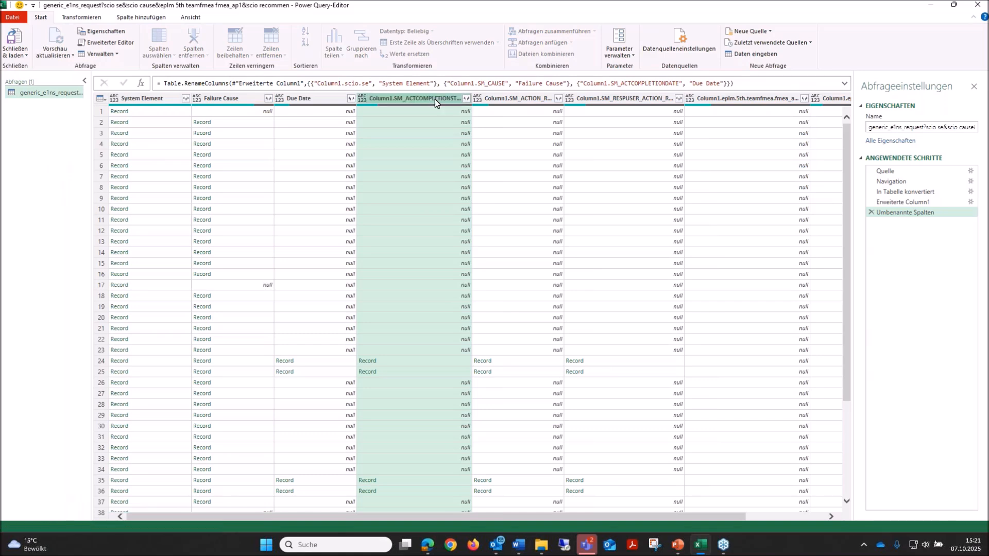
Rename the Column1.SM_ACTION_R... column to Responsipem Person.
click(492, 101)
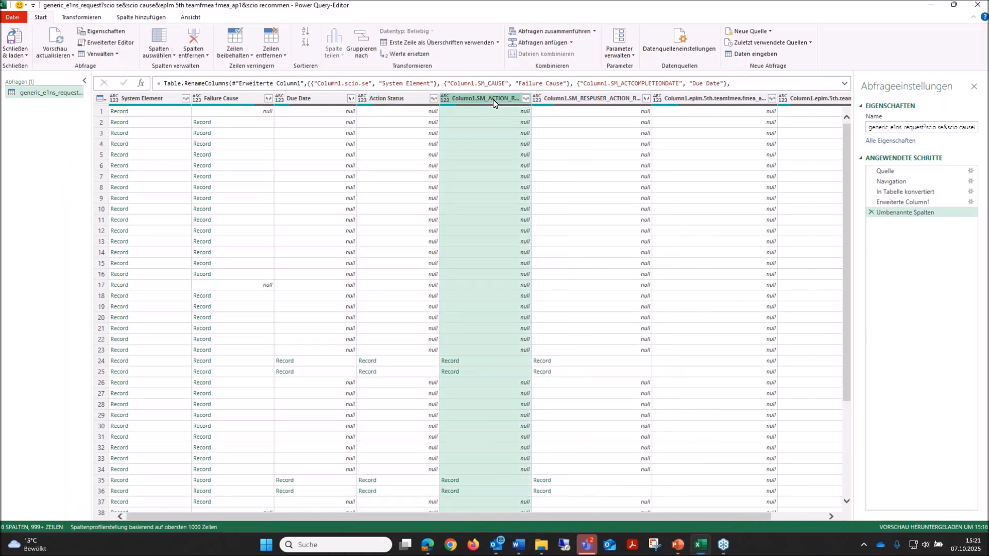
double_click(497, 103)
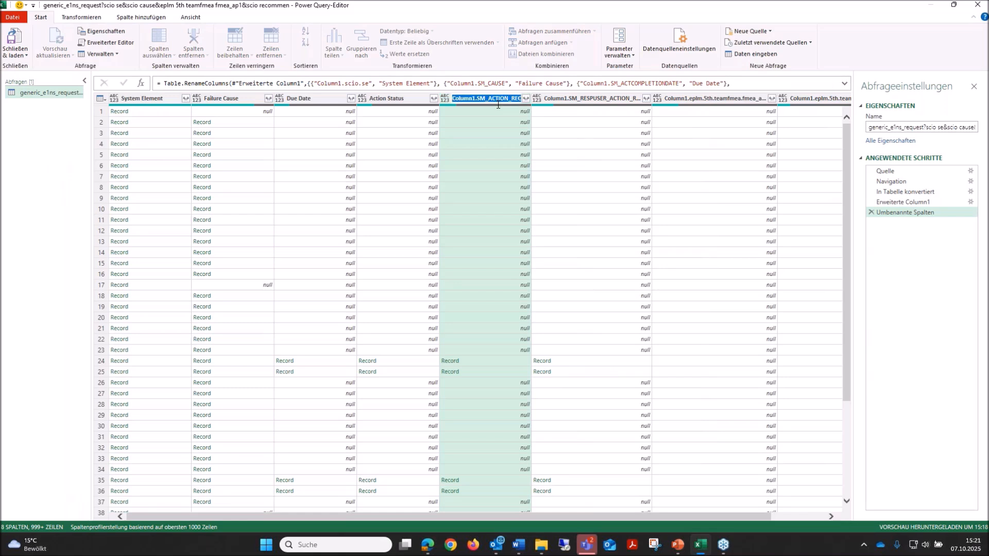
text(Responsipem Person)
key(Return)
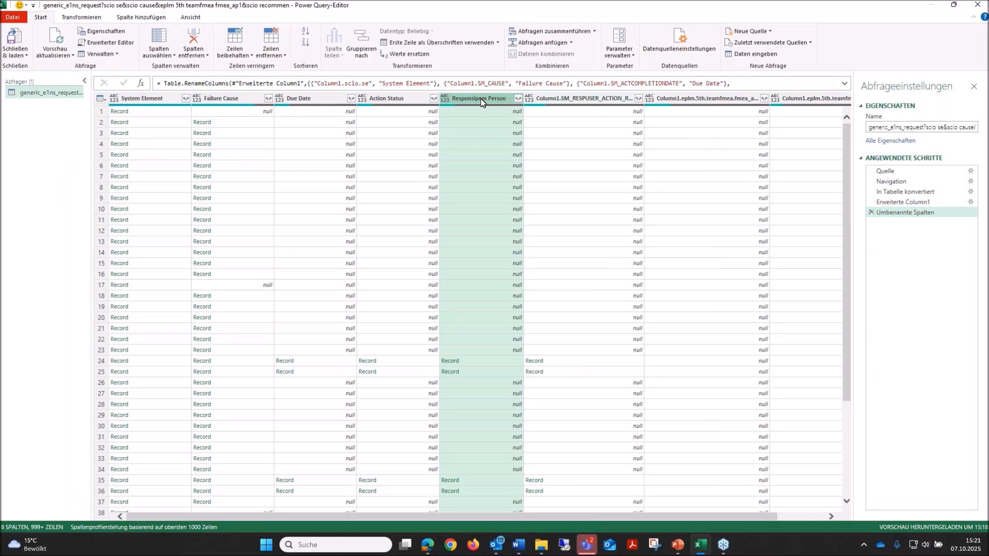
Copy the Responsipem Person column name onto the Column1.SM_RESPUSER_ACTION_R... column and correct the pasted name to Responsible Person.
double_click(494, 99)
key(ctrl+c)
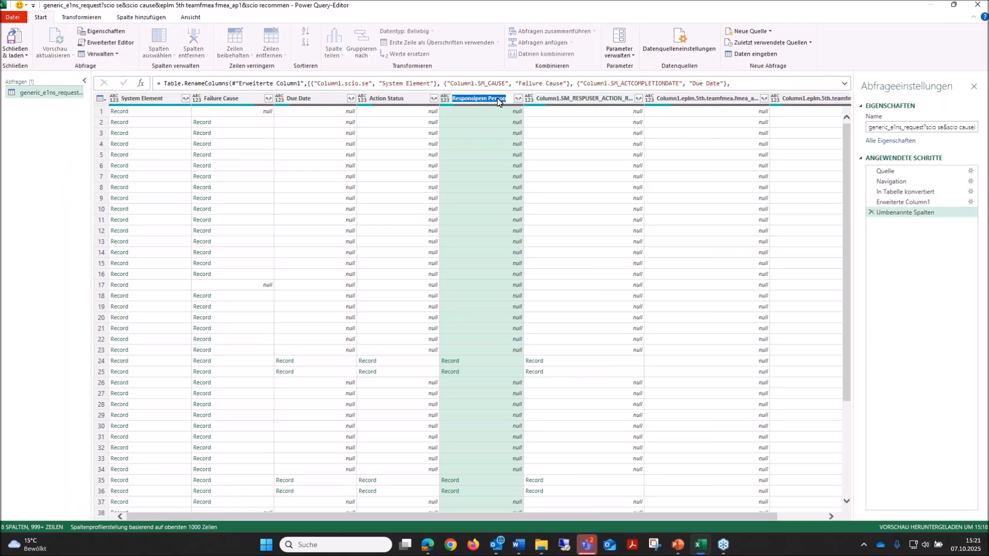
click(570, 99)
double_click(570, 100)
key(ctrl+v)
key(Return)
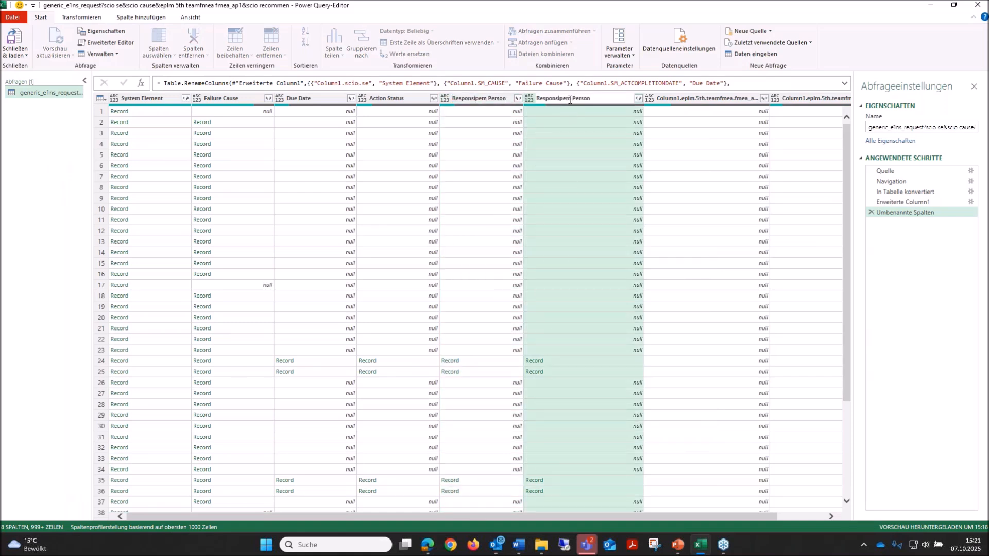
key(BackSpace)
key(BackSpace)
key(BackSpace)
text(ble)
key(Return)
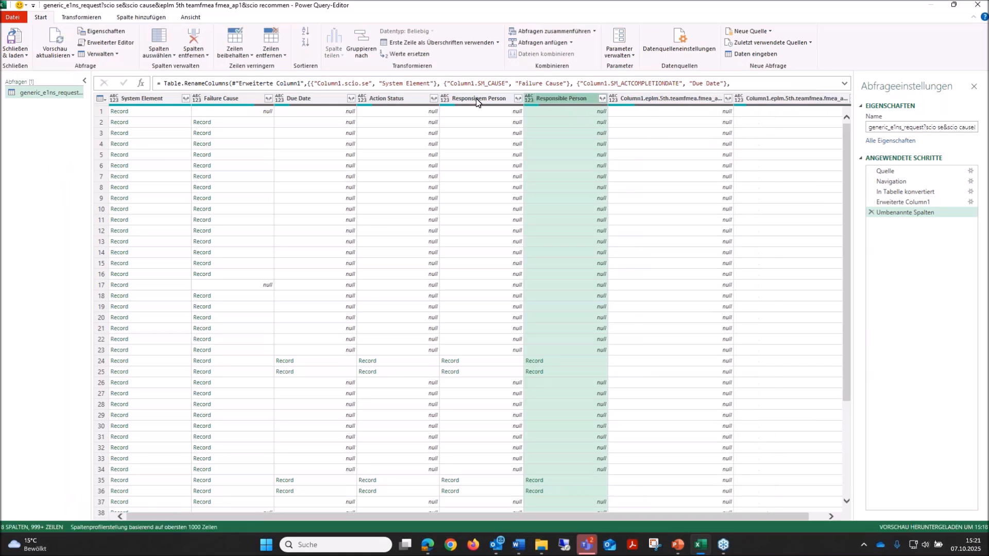
Rename the two remaining Column1.eplm.5th.teamfmea.fmea_a... columns to AP1 and AP2.
click(676, 103)
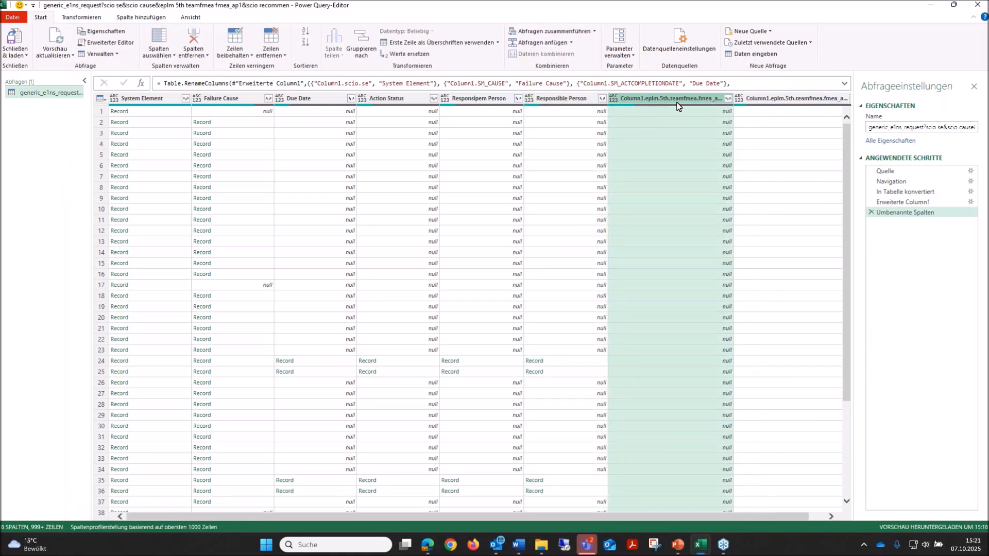
double_click(672, 102)
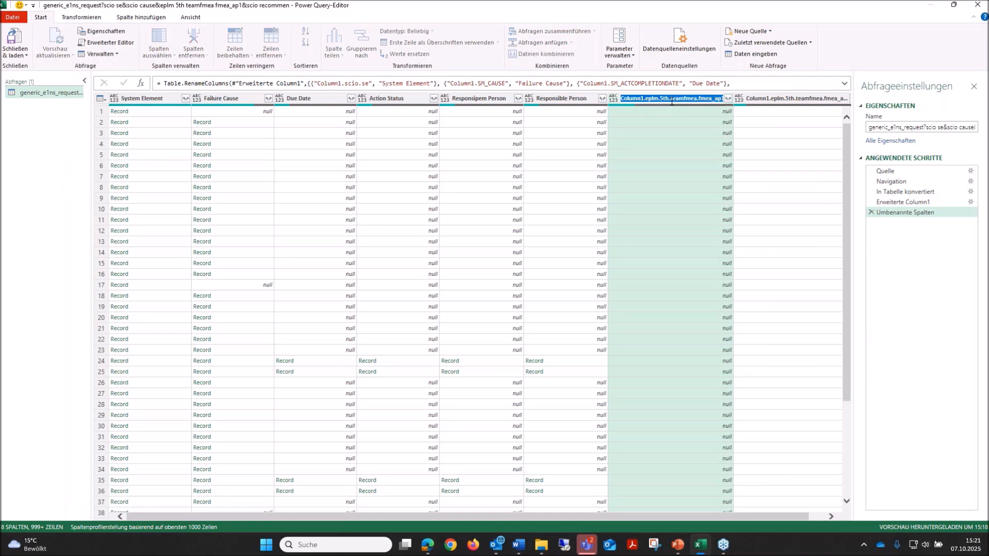
text(AP)
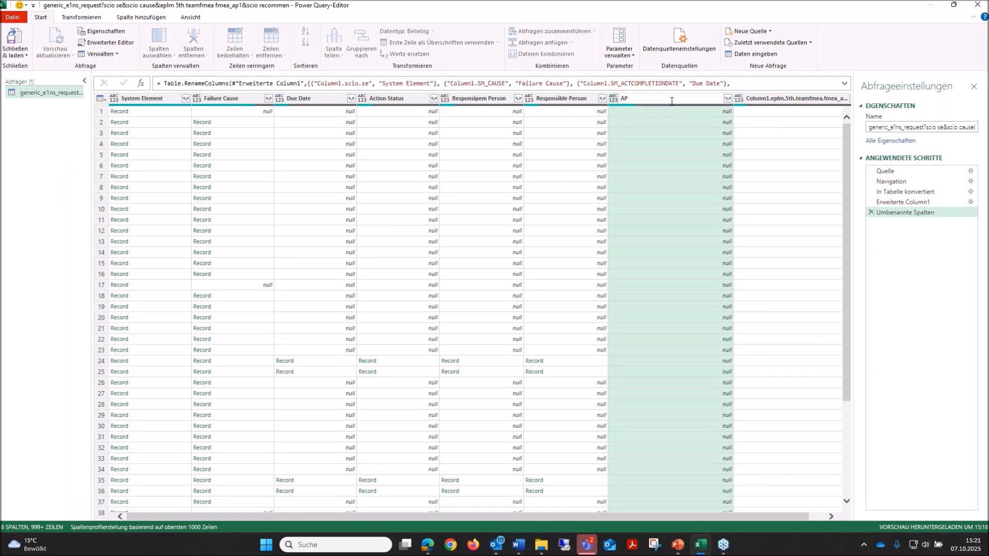
key(Return)
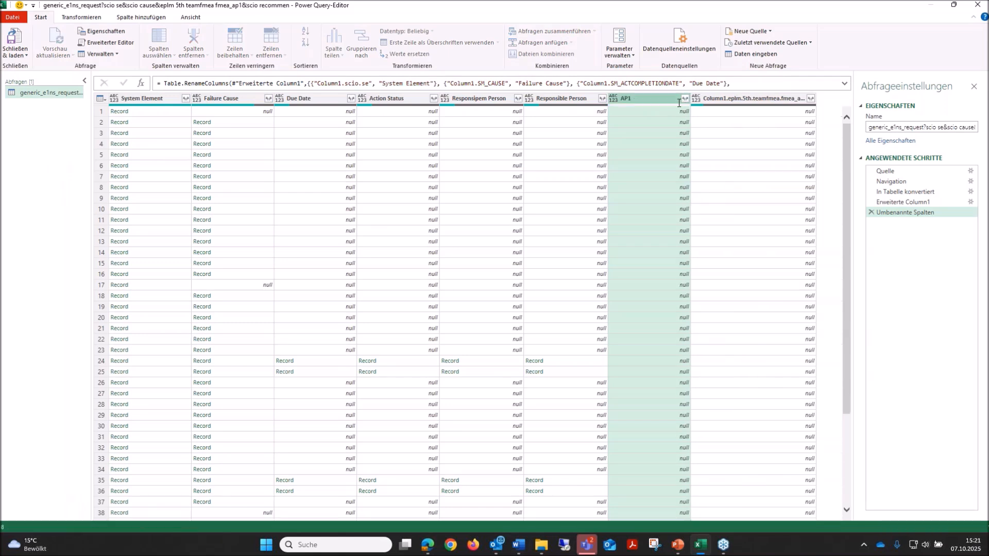
click(783, 98)
double_click(779, 99)
text(AP2)
key(Return)
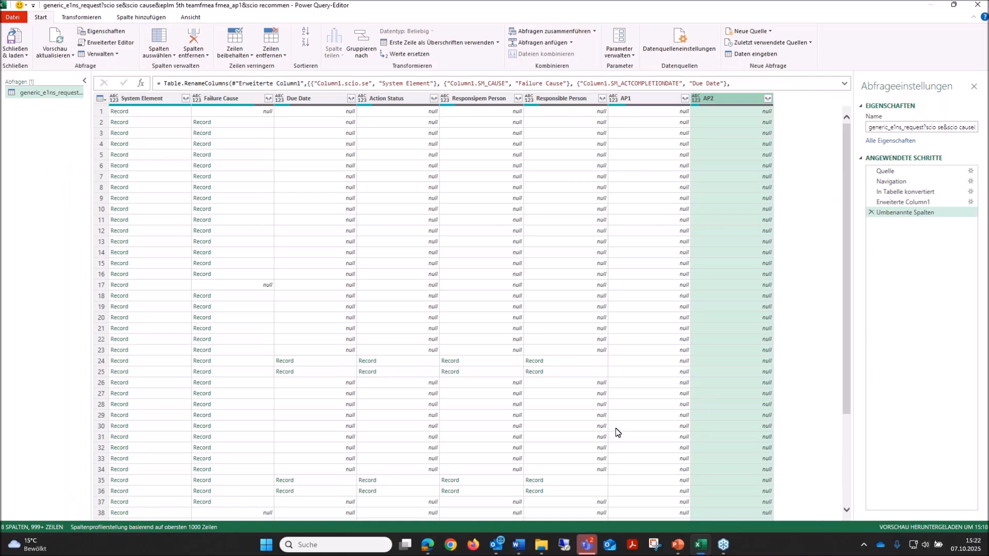
Expand the System Element column into only its value field, keeping the original column name as prefix.
click(186, 99)
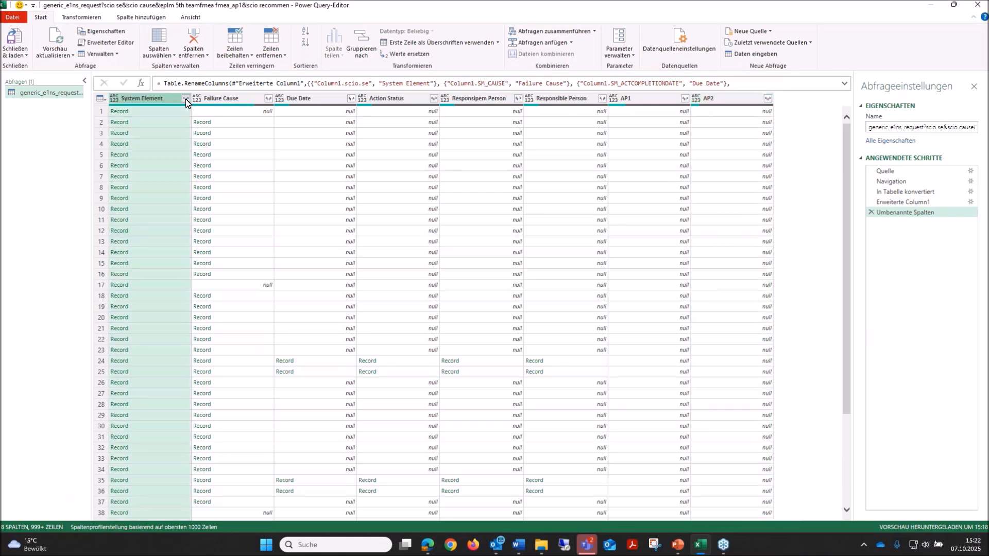
click(34, 130)
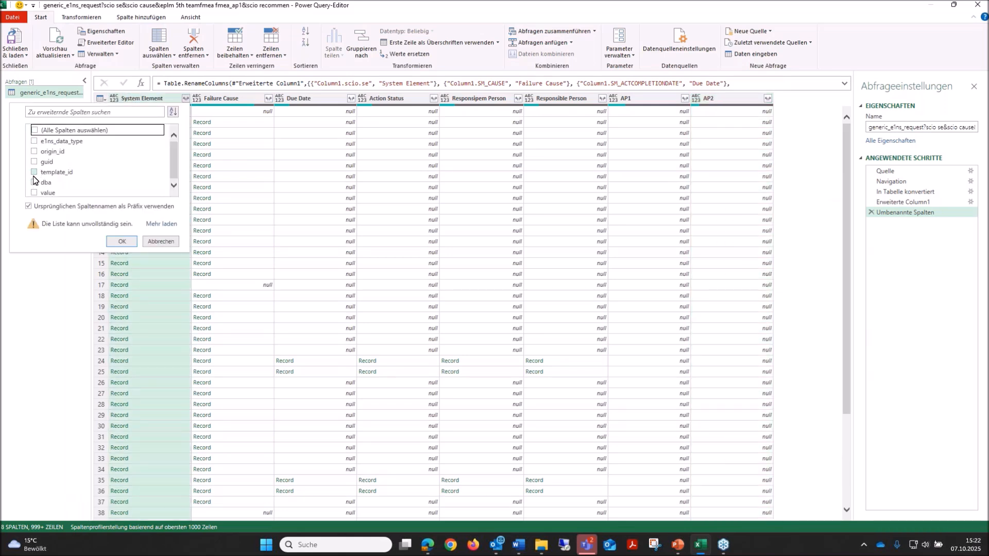
click(34, 193)
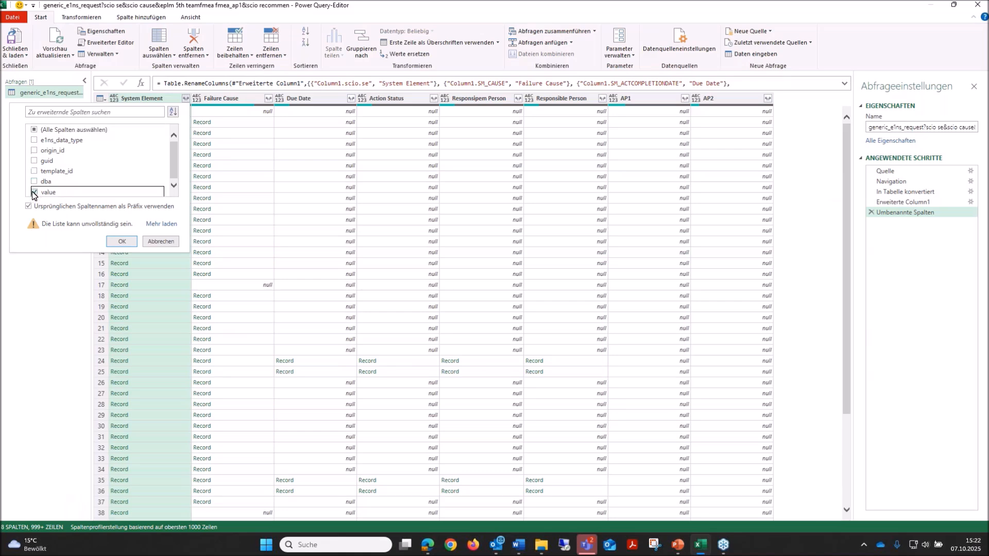
click(122, 241)
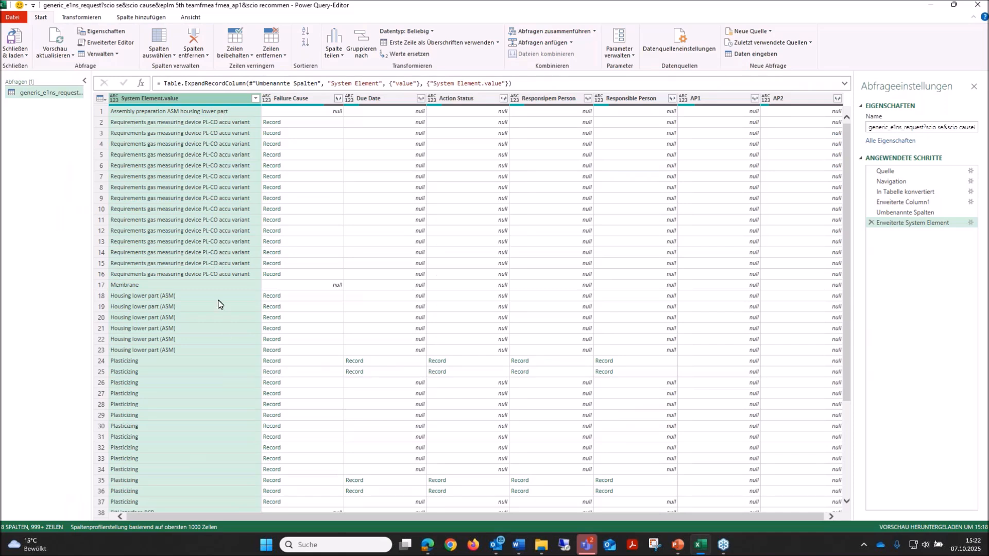
Expand the Failure Cause column into only its value field, keeping the original column name as prefix.
click(338, 98)
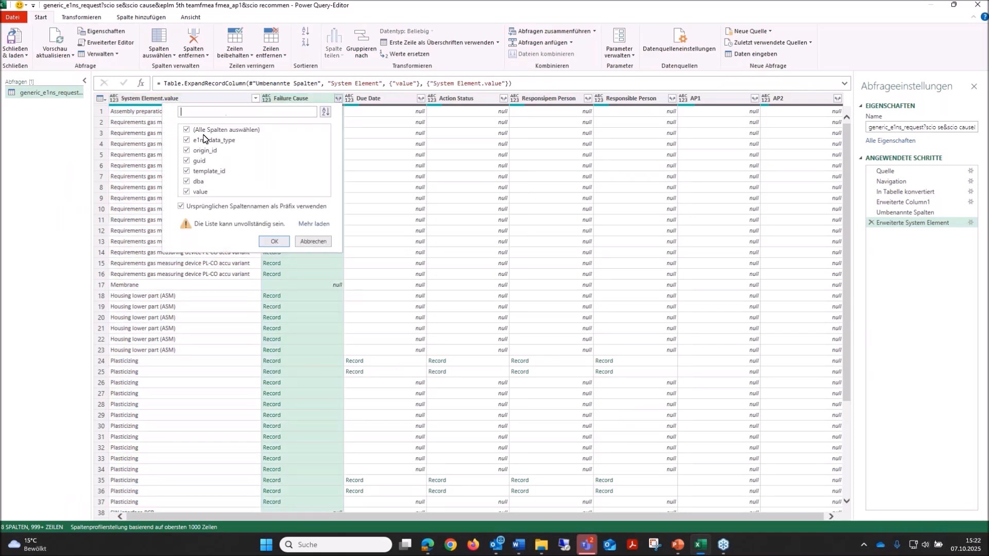
click(187, 130)
click(186, 192)
click(272, 243)
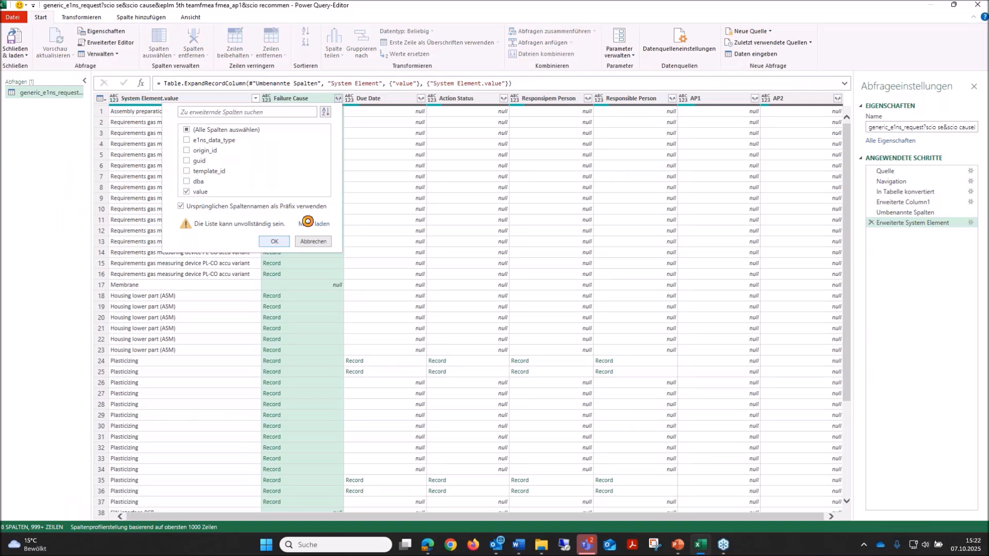
Expand the Due Date column into only its value field, keeping the original column name as prefix.
click(523, 98)
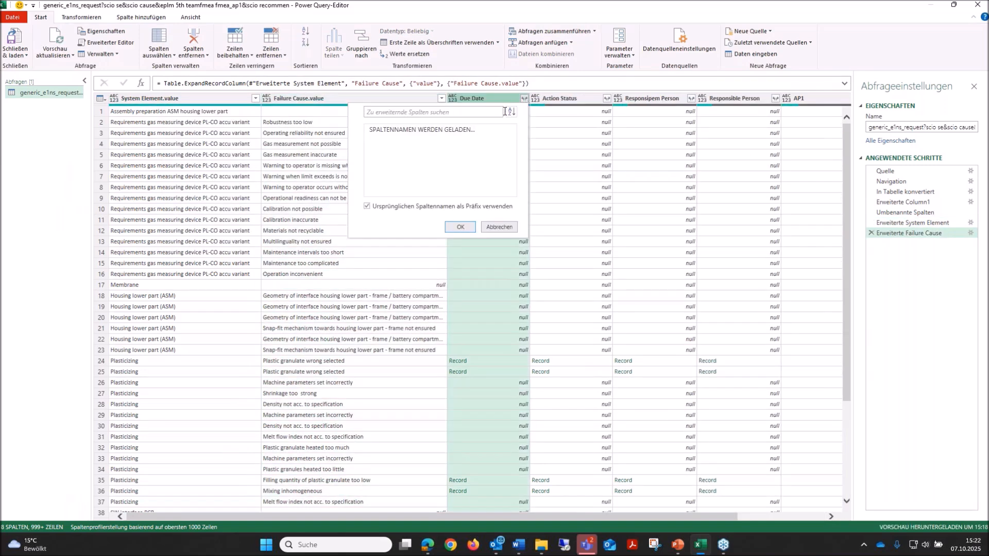
click(373, 130)
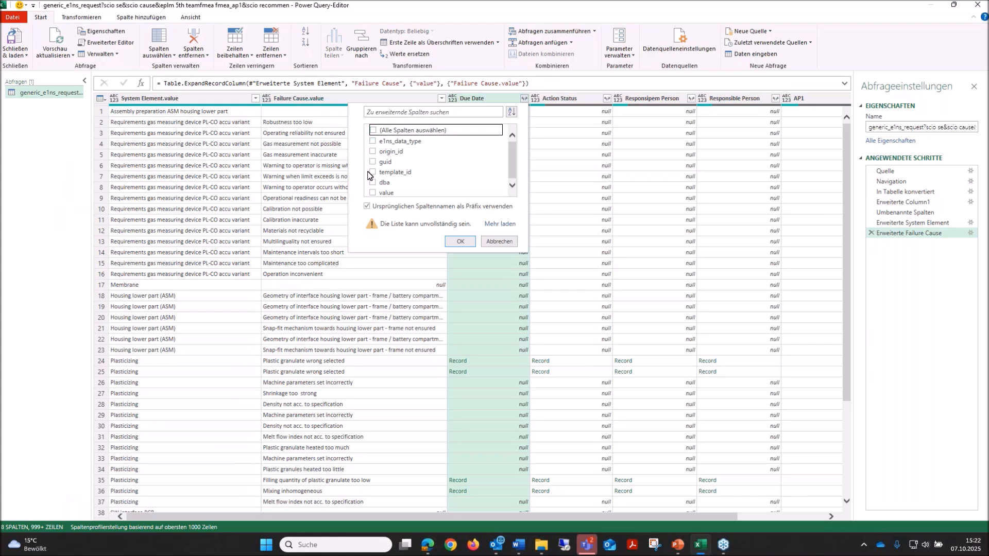
click(372, 192)
click(466, 245)
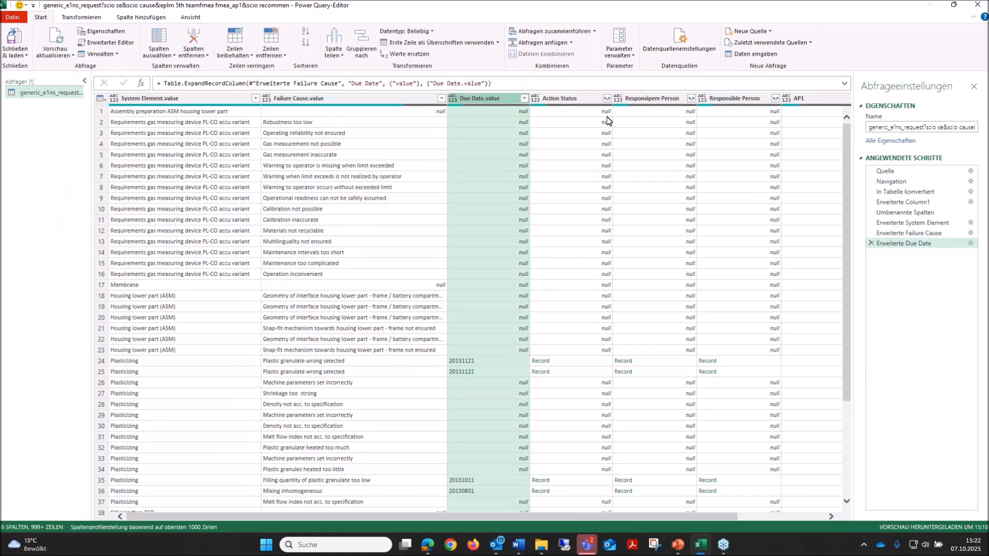
Expand the Action Status column into only its value field, keeping the original column name as prefix.
click(606, 98)
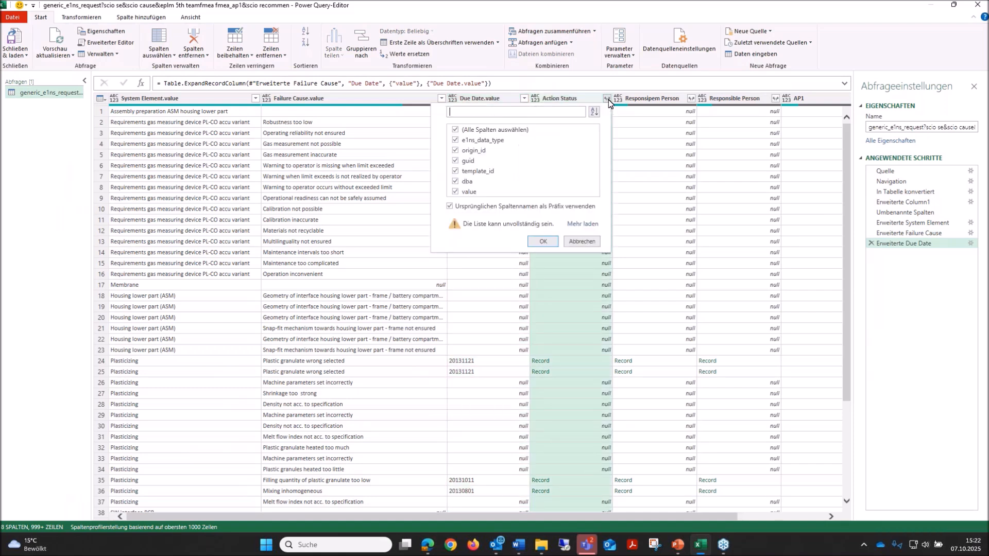
click(456, 130)
click(455, 192)
click(543, 241)
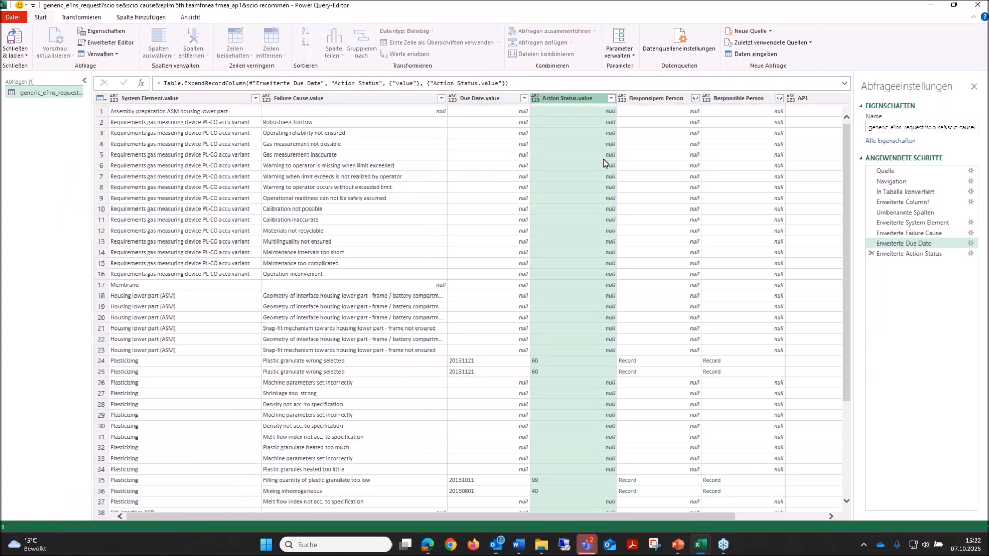
Expand the Responsipem Person column into only its value field, keeping the original column name as prefix.
click(695, 99)
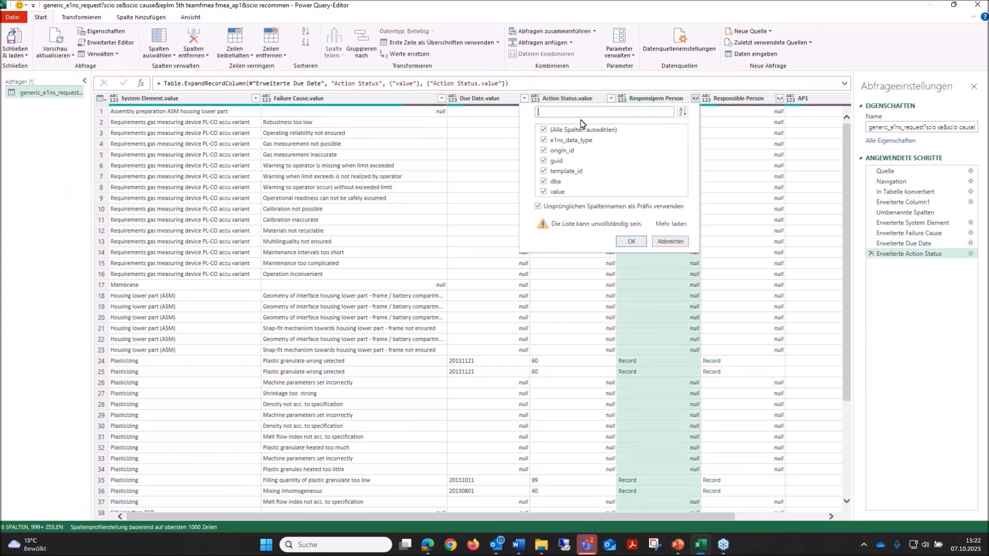
click(544, 130)
click(543, 193)
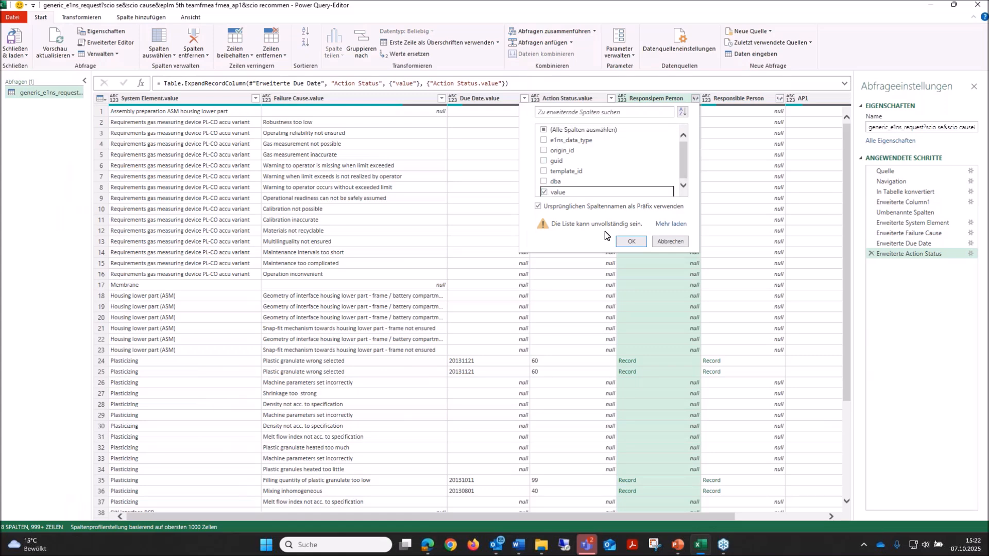
click(632, 241)
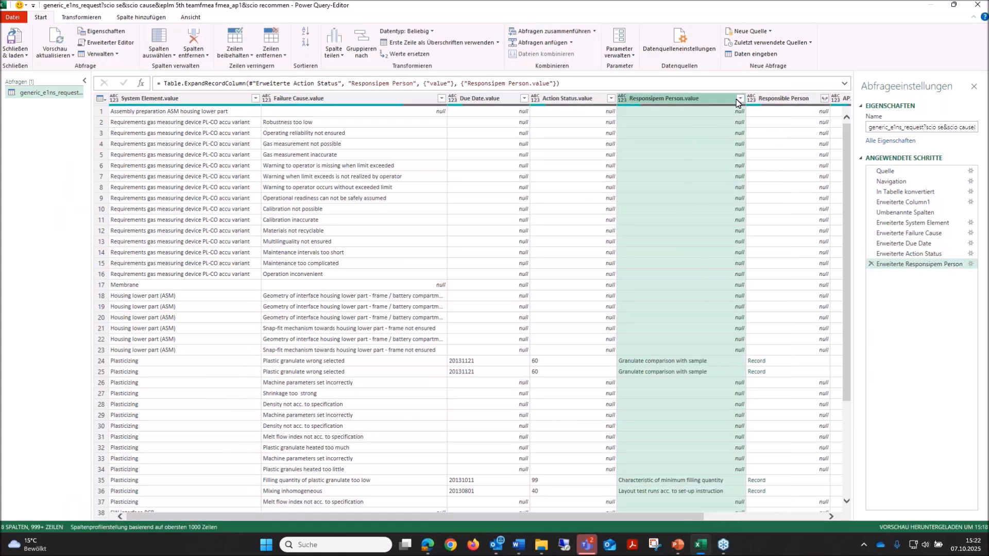
Expand the Responsible Person column into only its value field, keeping the original column name as prefix.
click(825, 103)
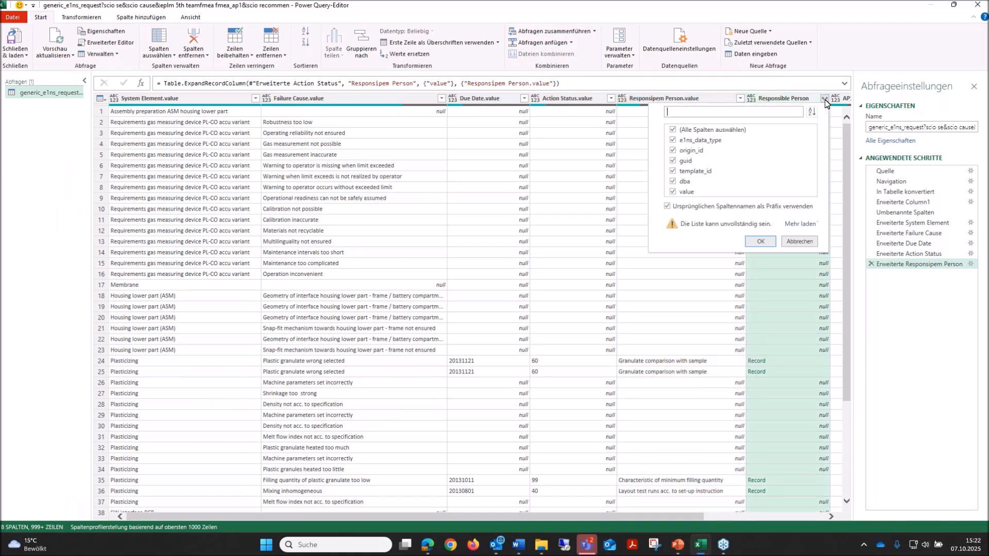
click(673, 129)
click(673, 193)
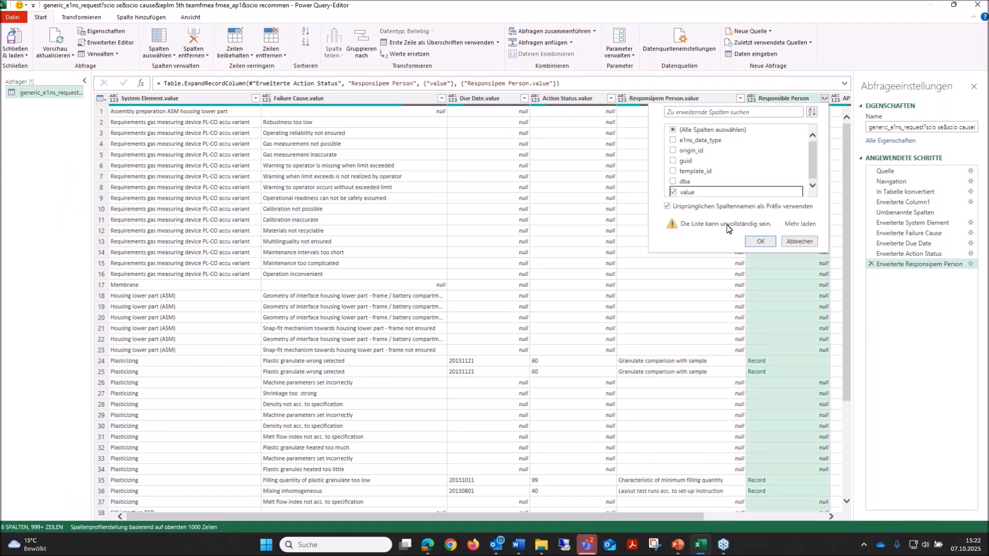
click(760, 241)
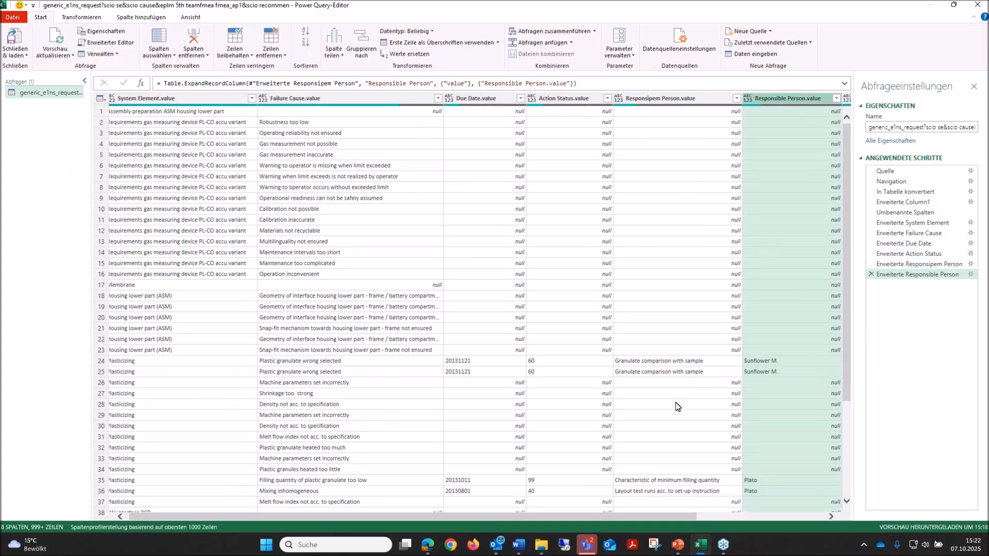
Expand the AP1 column into only its value field, keeping the original column name as prefix.
drag(685, 517, 775, 517)
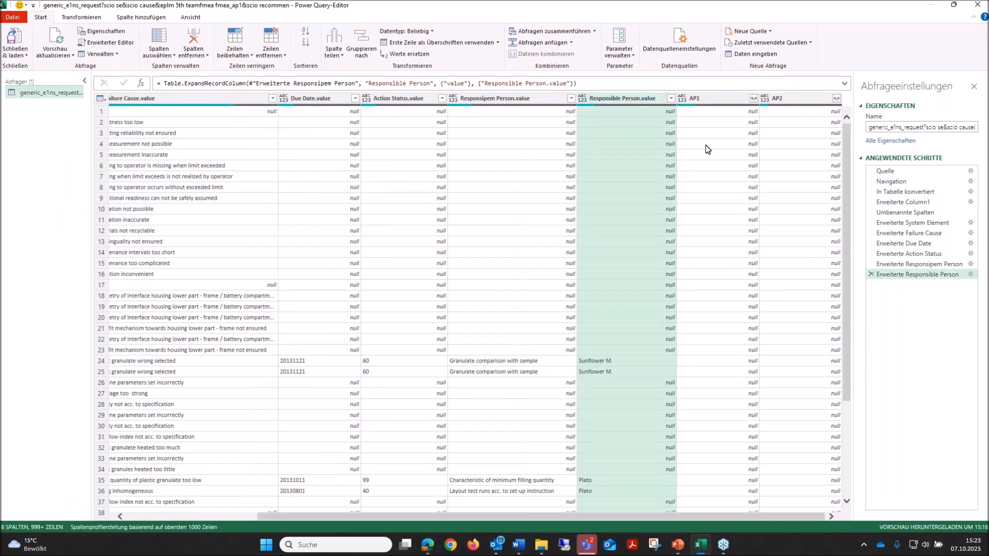
click(753, 100)
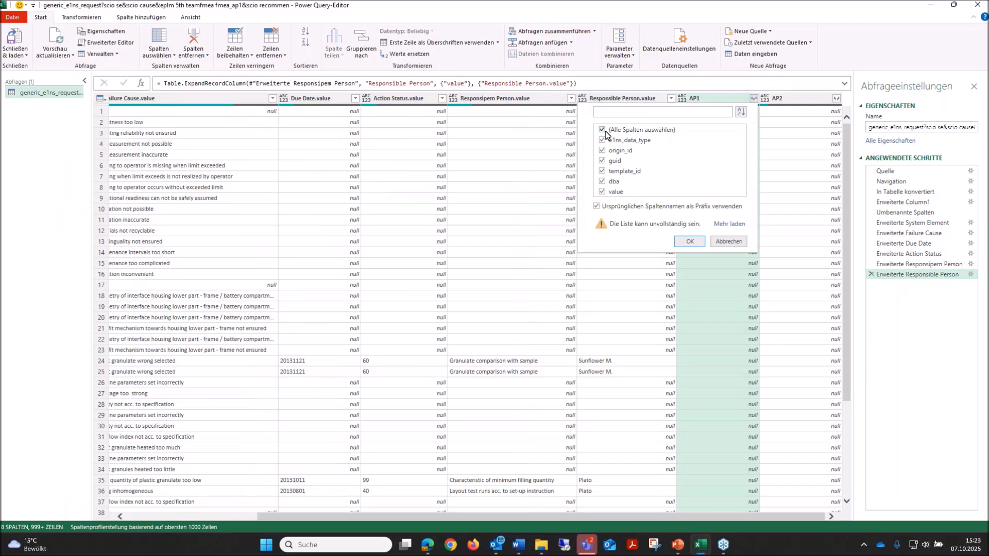
click(602, 193)
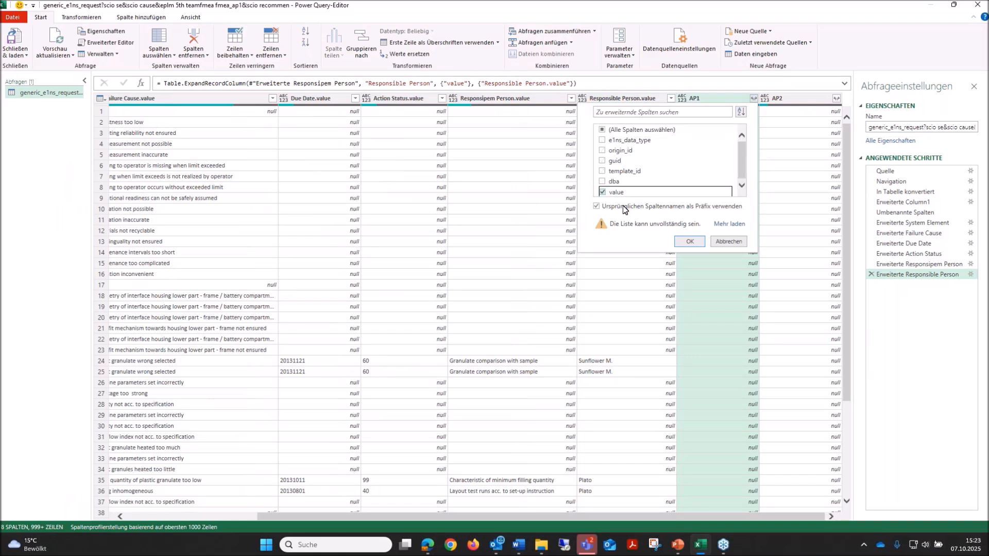
click(689, 241)
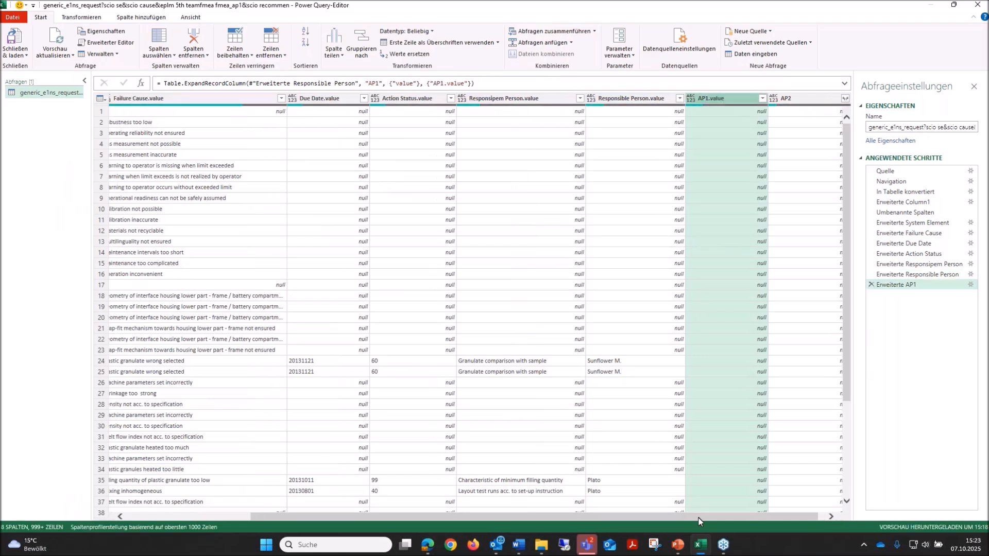
Expand the AP2 column into only its value field, keeping the original column name as prefix.
click(836, 98)
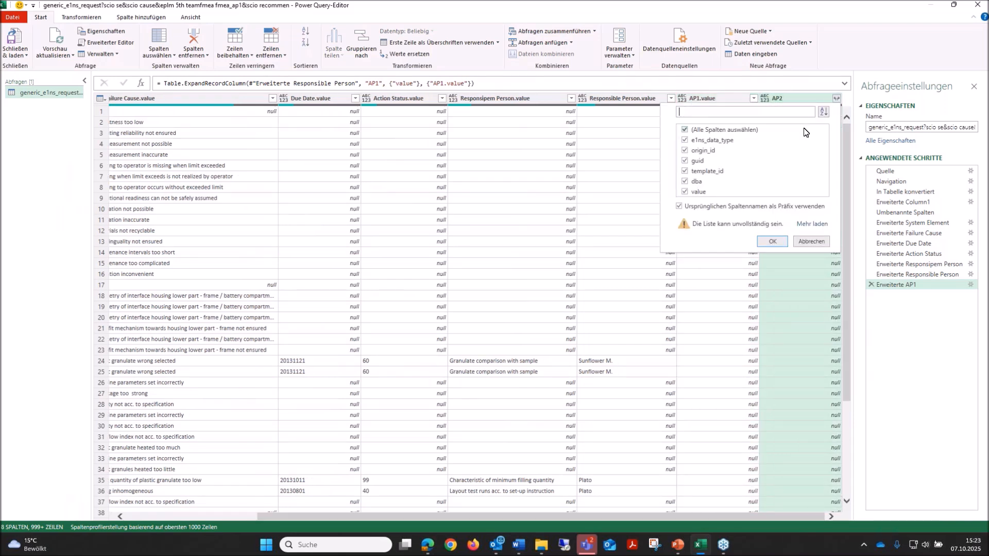
click(685, 131)
click(685, 194)
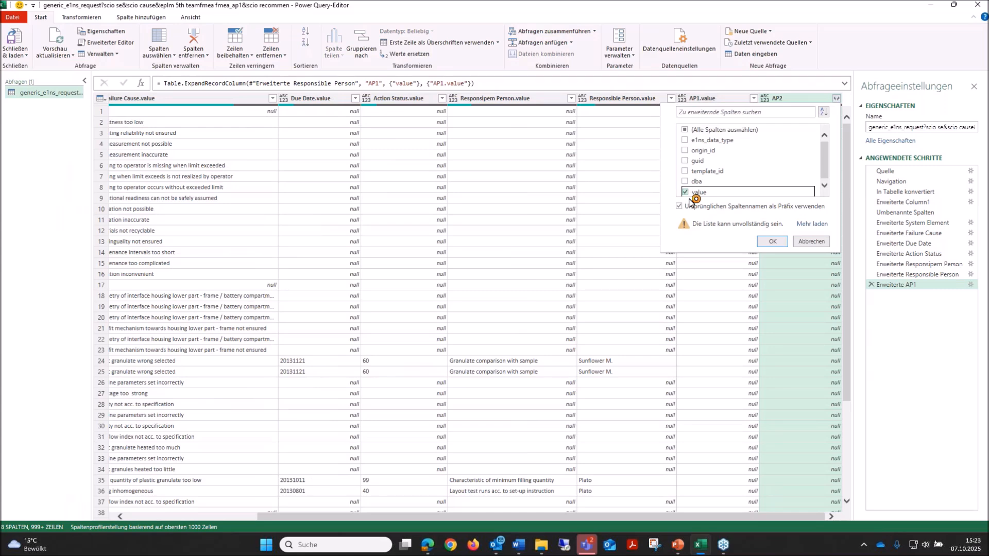
click(772, 241)
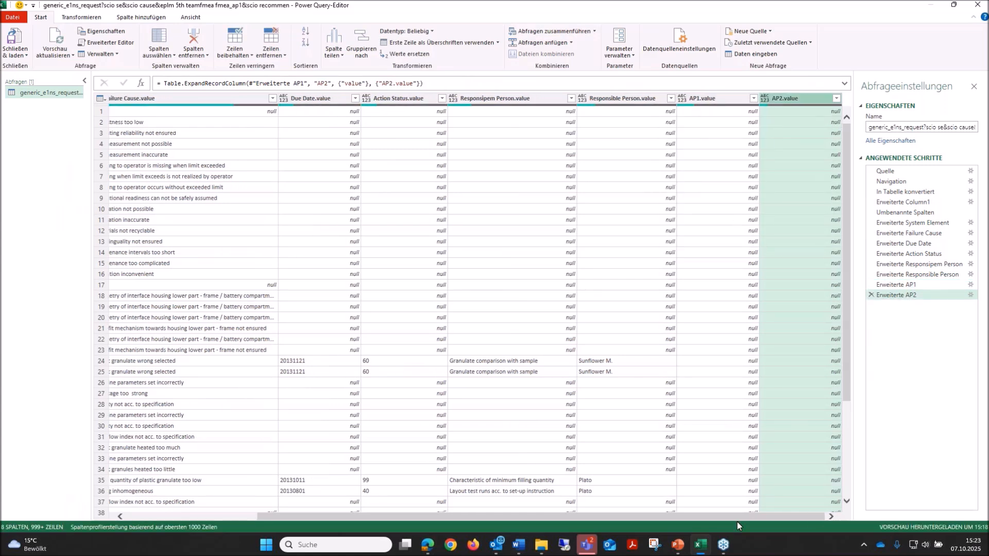
Rename the Responsipem Person.value column as Recommended Action.
scroll(737, 521, left, 5)
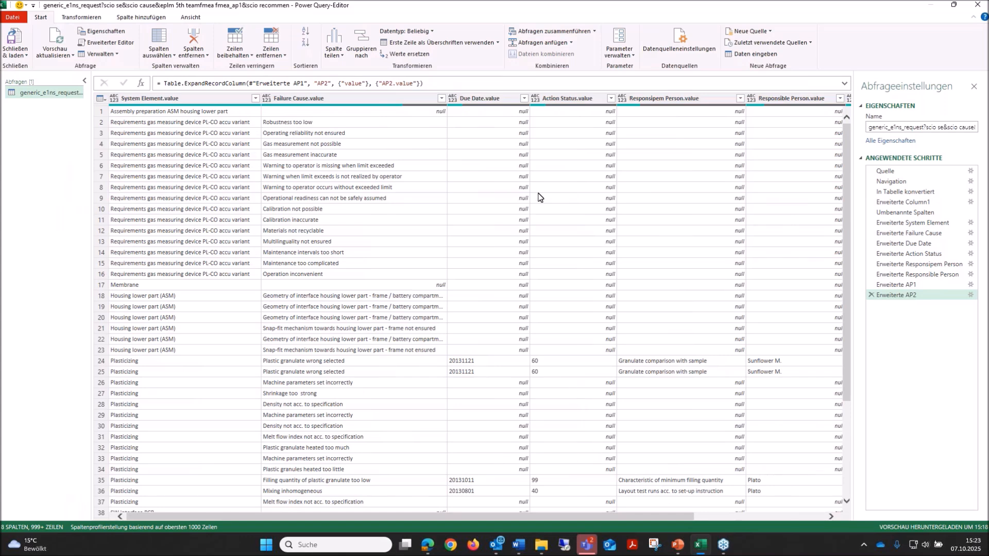
double_click(685, 99)
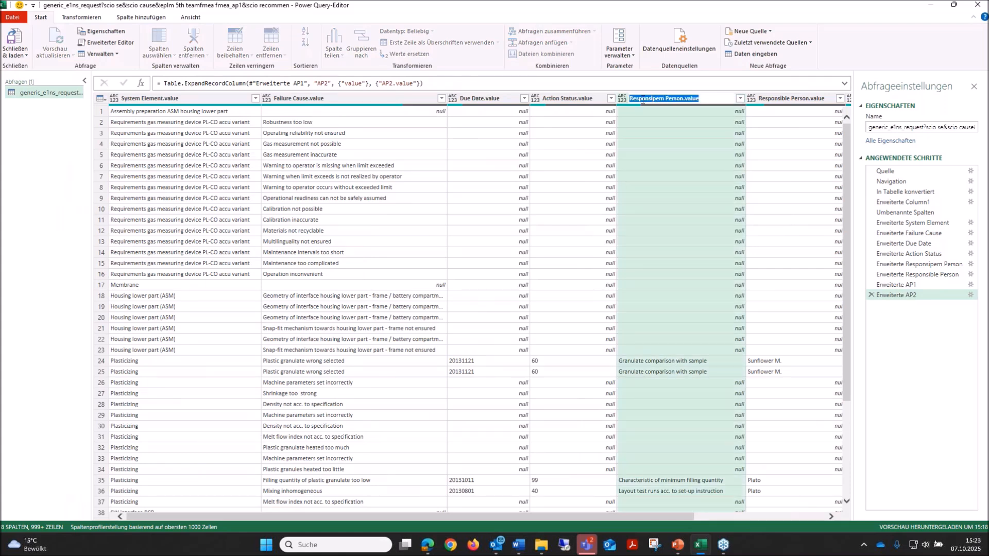
text(Recommended Action)
key(Return)
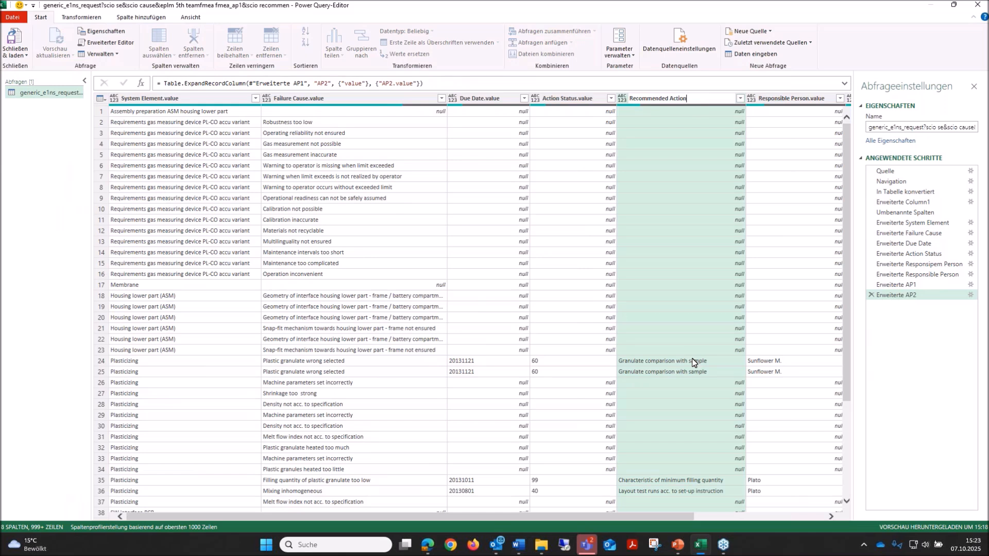
key(Return)
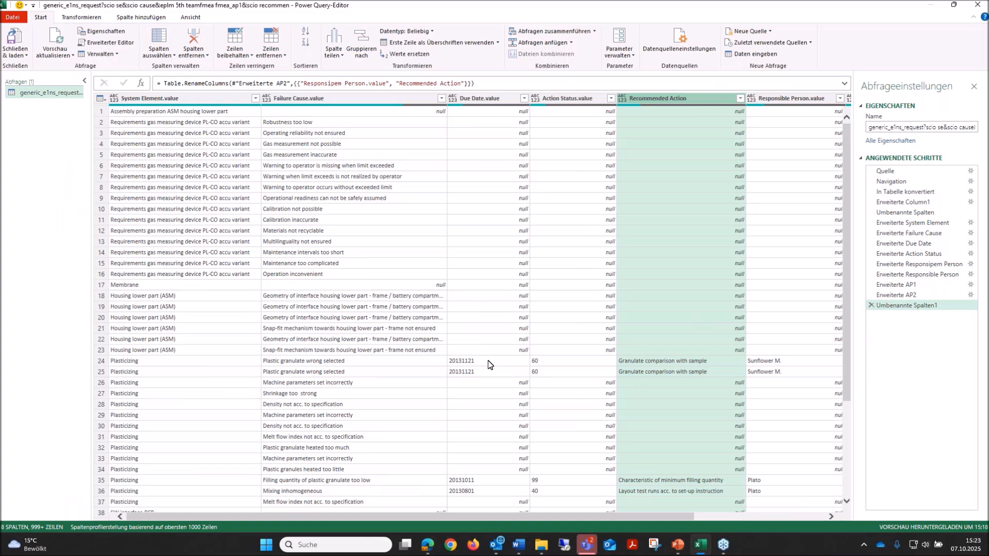
Change the data type of the Due Date.value column to date.
right_click(478, 101)
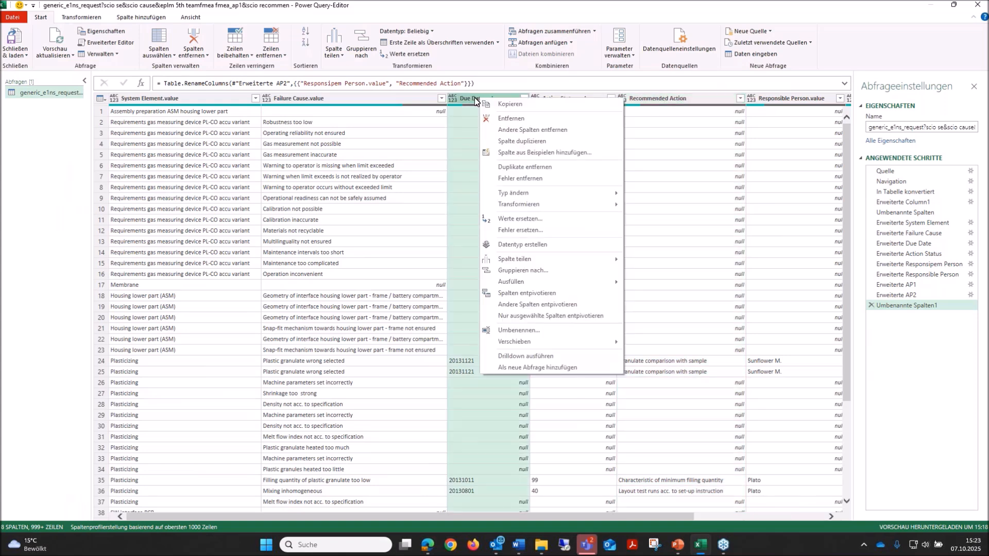
mouse_move(526, 198)
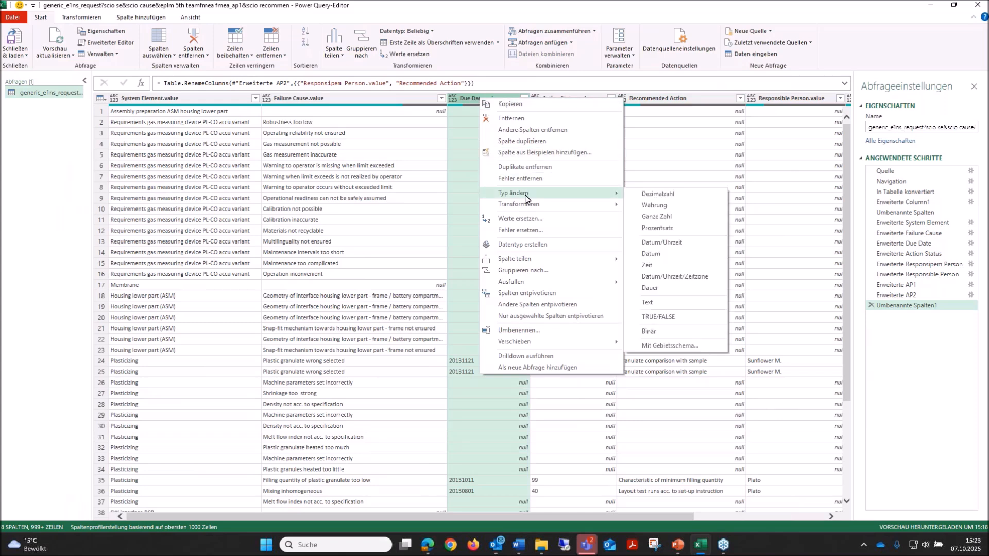
click(666, 256)
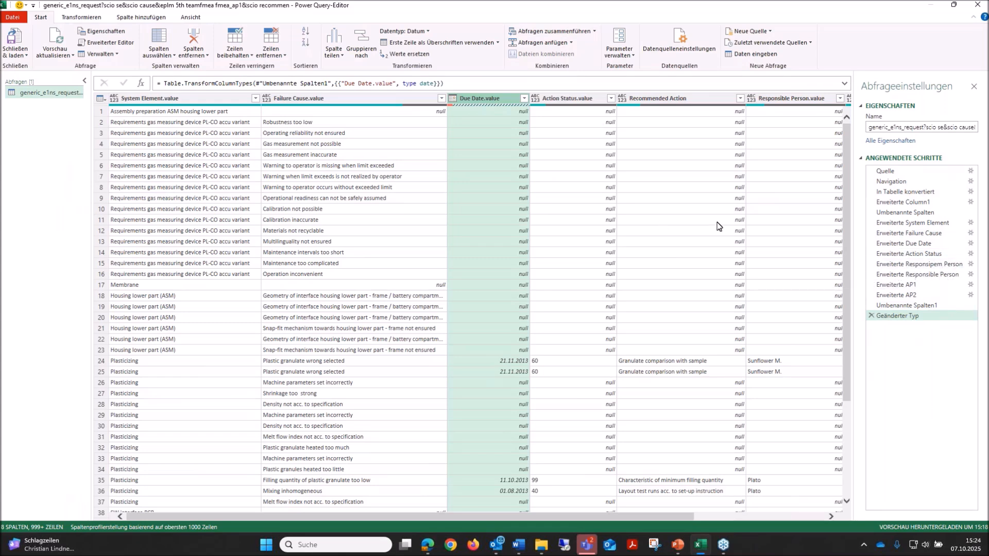
Examine the URL parts in the query's Quelle step without changing them, and return to the Geänderter Typ step.
click(886, 171)
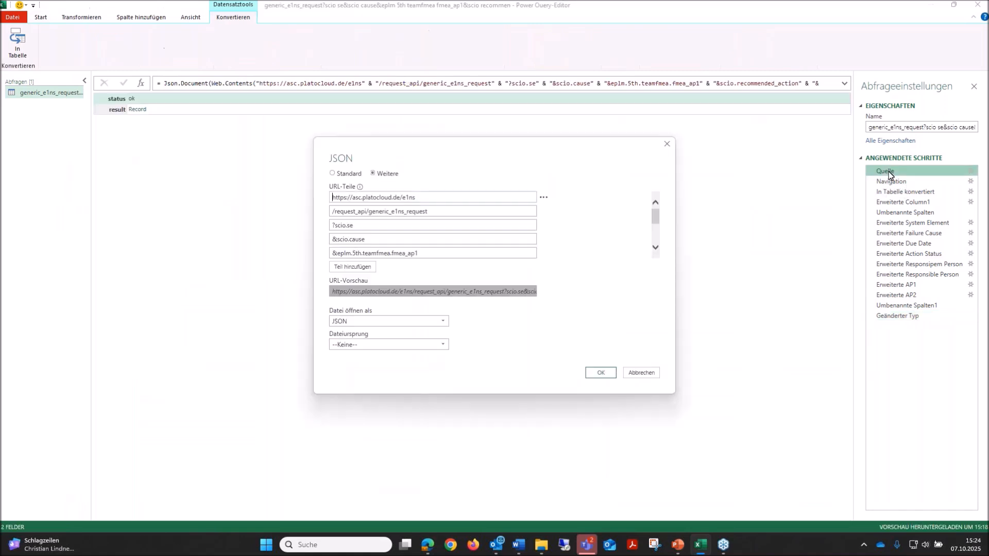
scroll(461, 227, down, 1)
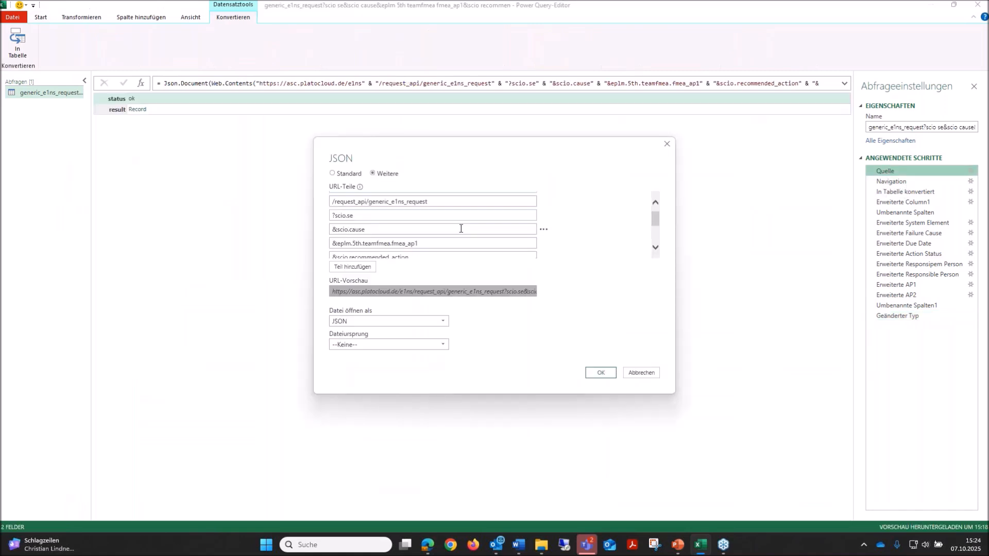
scroll(460, 228, down, 3)
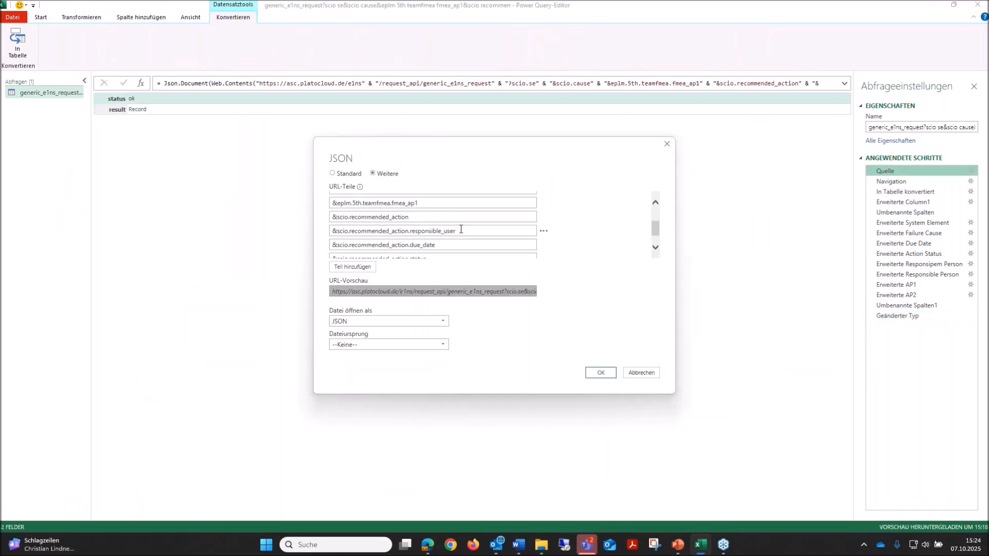
click(544, 233)
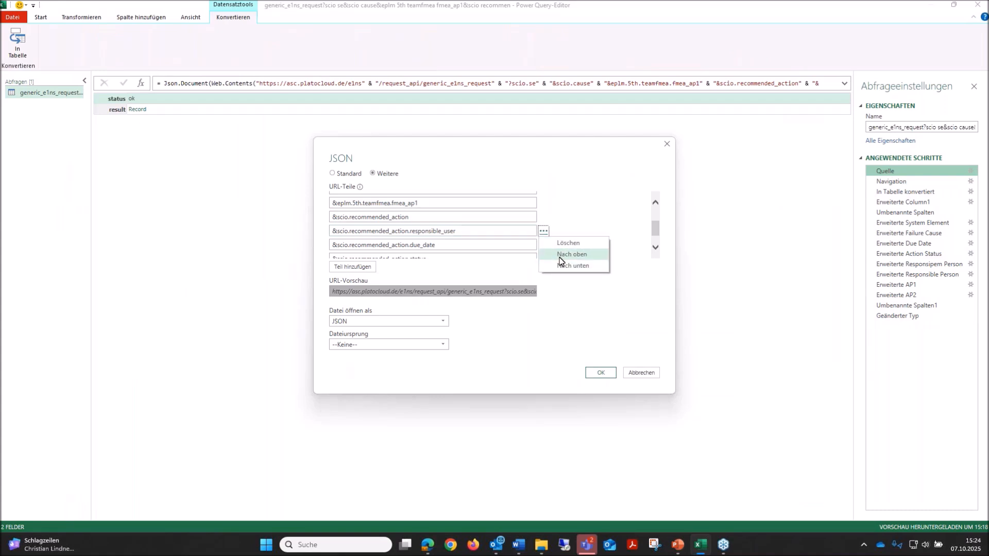
click(536, 163)
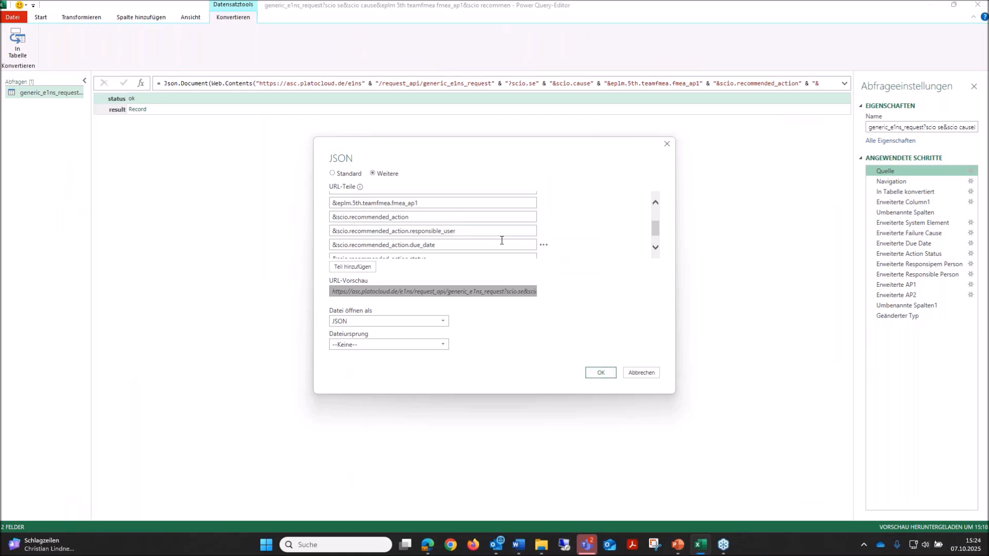
scroll(498, 247, down, 1)
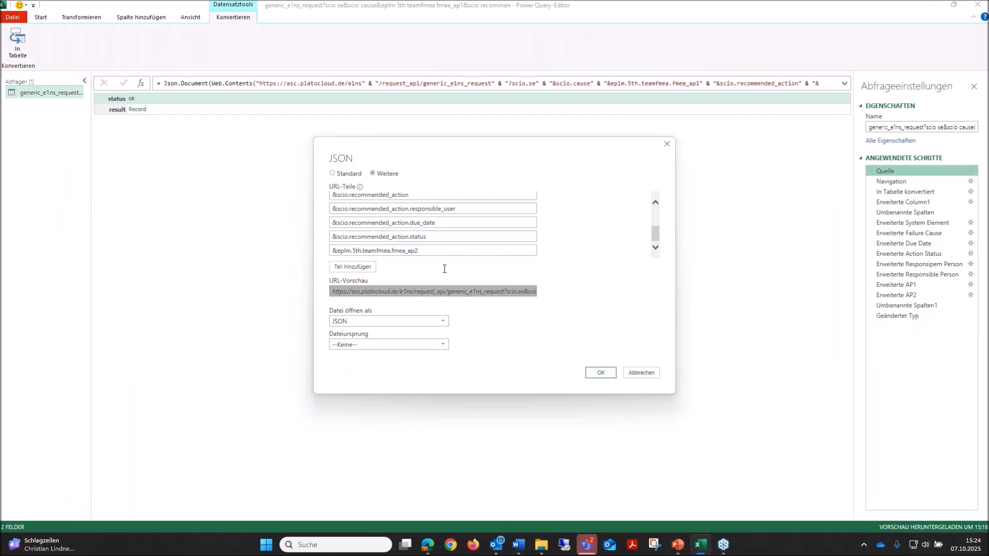
click(641, 373)
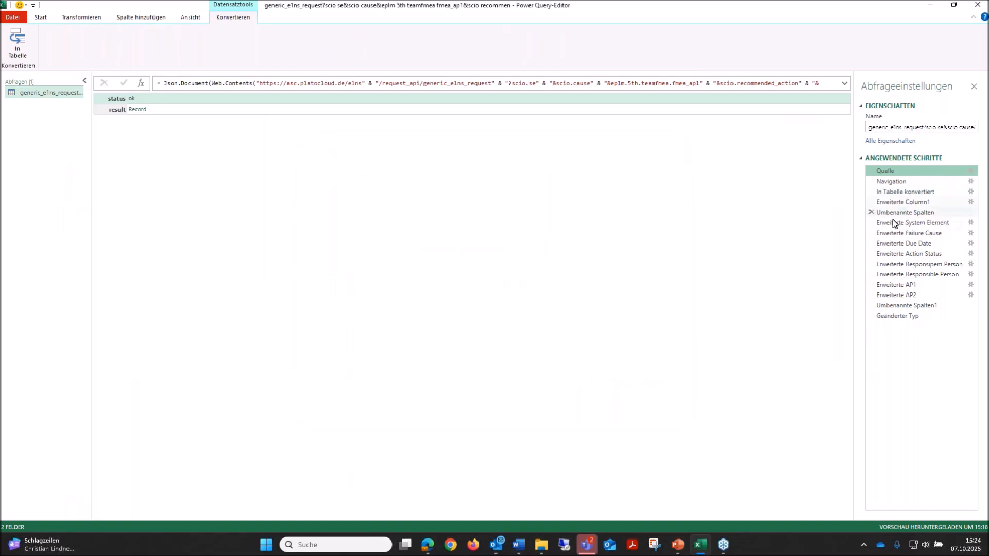
click(893, 306)
click(887, 317)
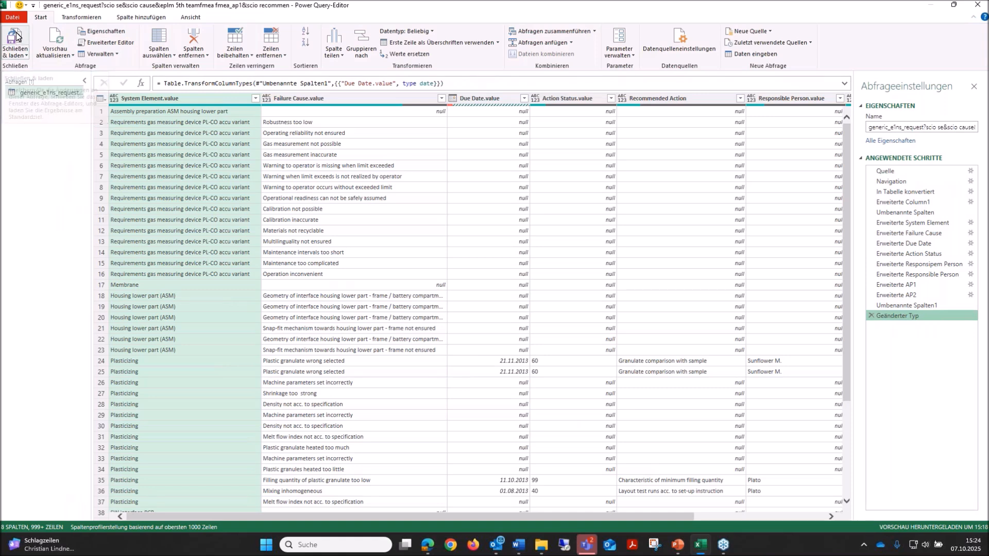
Close the query editor, load the query into a worksheet table and look through its columns up to AP2.value.
click(16, 36)
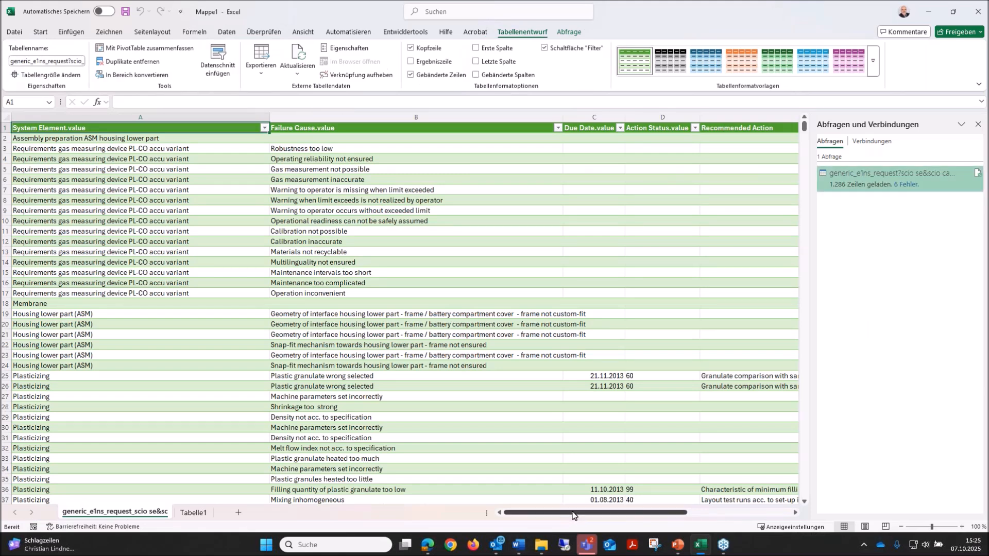
drag(573, 515, 720, 515)
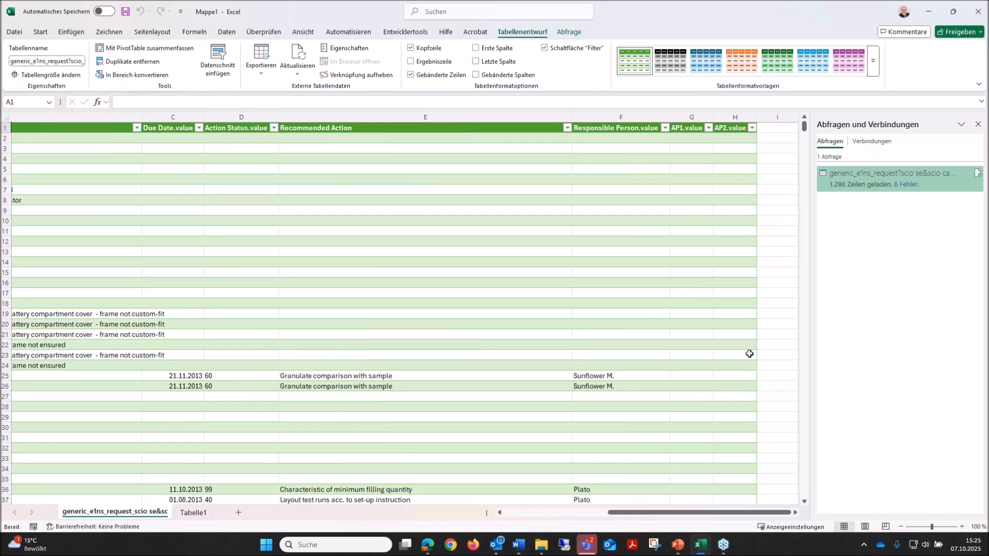
drag(691, 516, 597, 514)
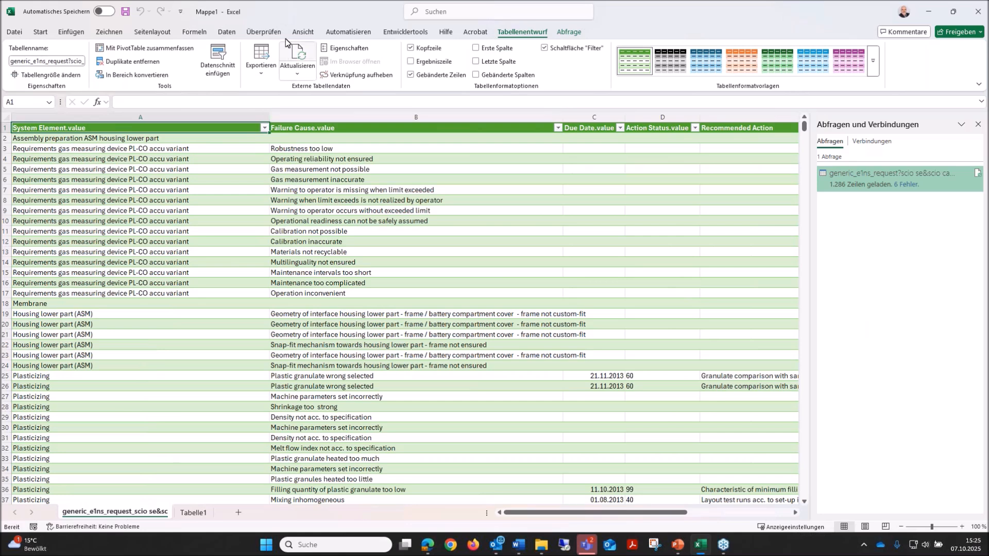
Close and redisplay the workbook's list of queries and connections, and reopen the loaded generic_e1ns_request query for editing.
click(226, 33)
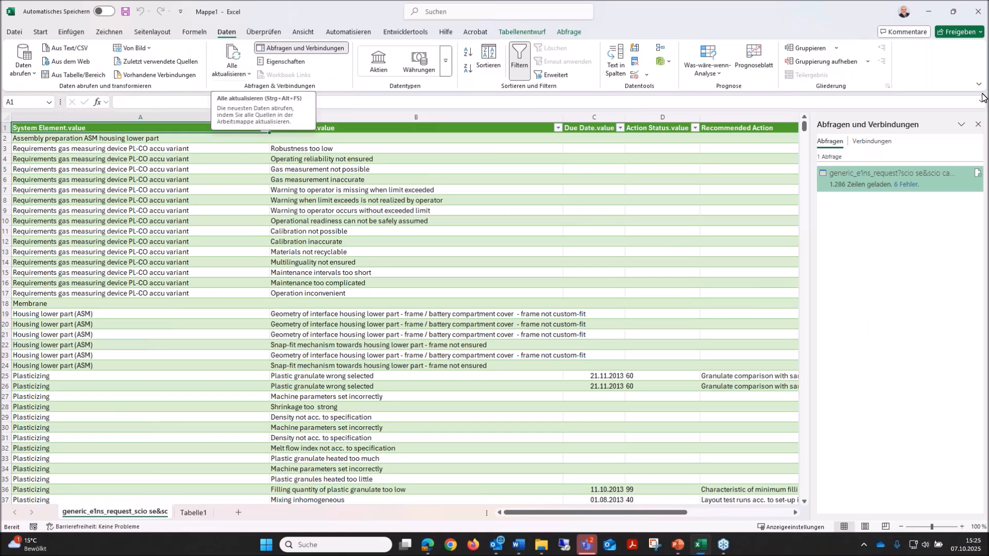
click(978, 125)
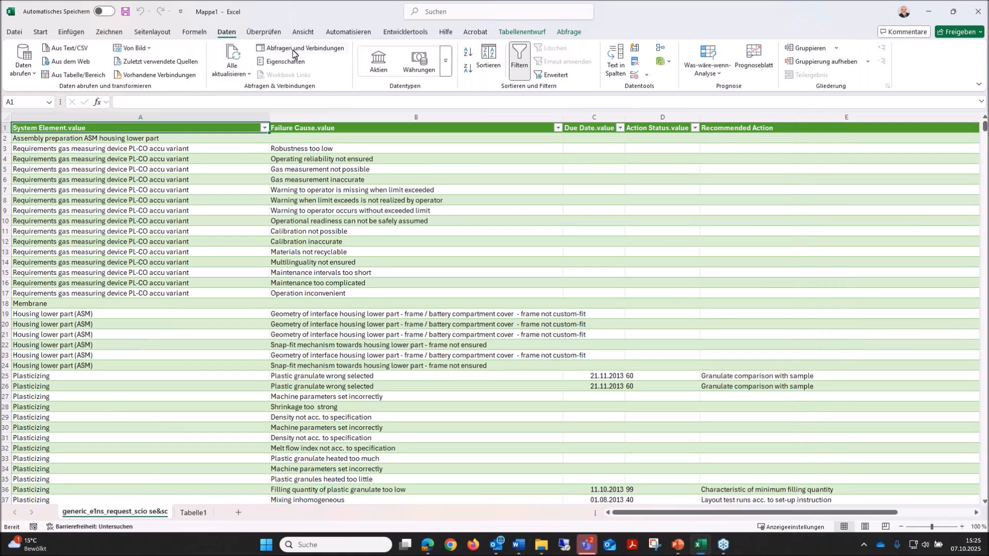
click(311, 48)
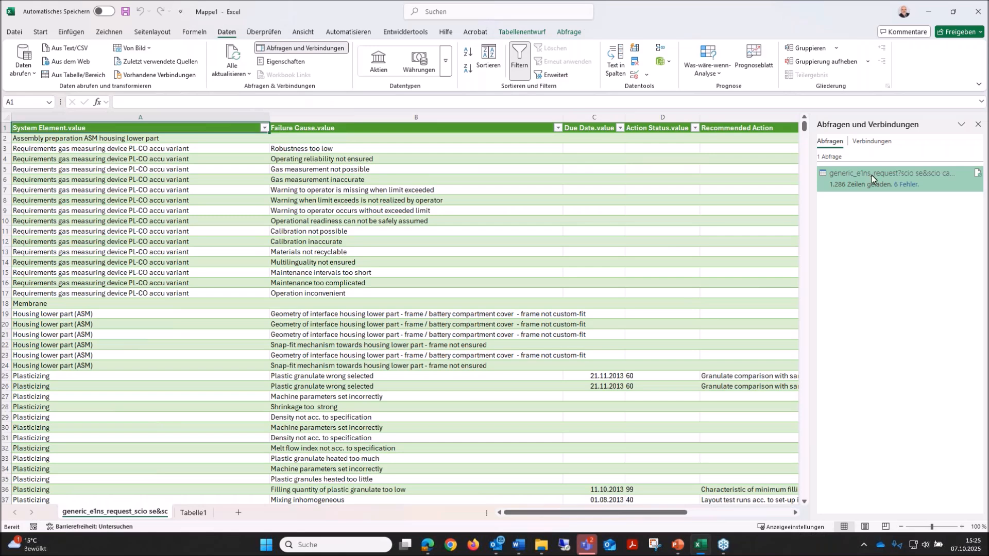
mouse_move(873, 175)
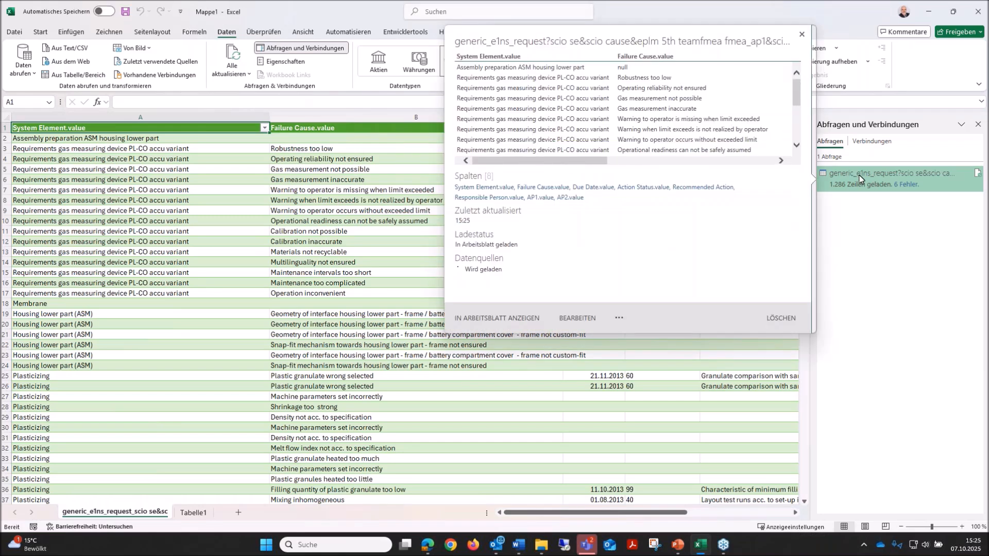
double_click(859, 176)
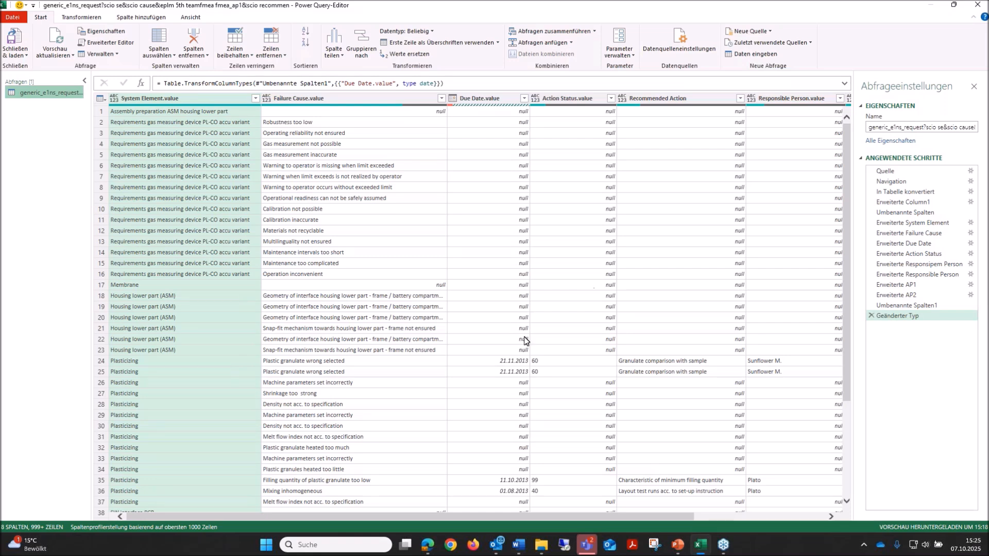
Review the query's full M code in the Advanced Editor and leave it without changes.
right_click(40, 95)
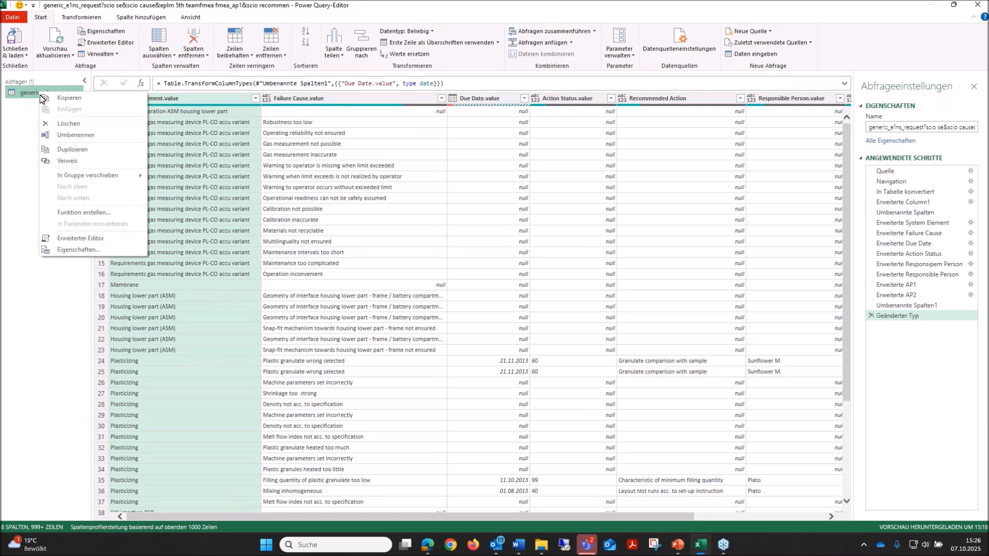
click(72, 239)
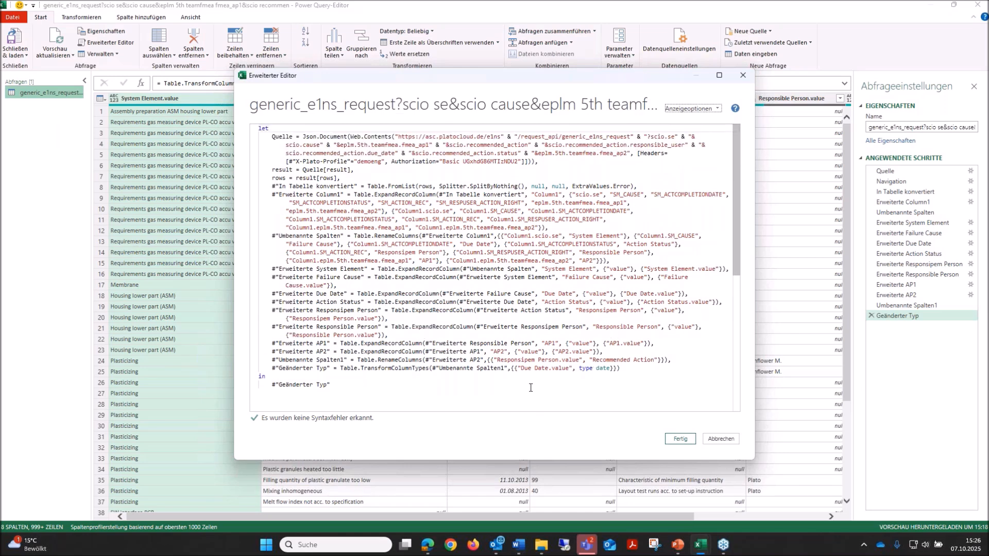
click(721, 439)
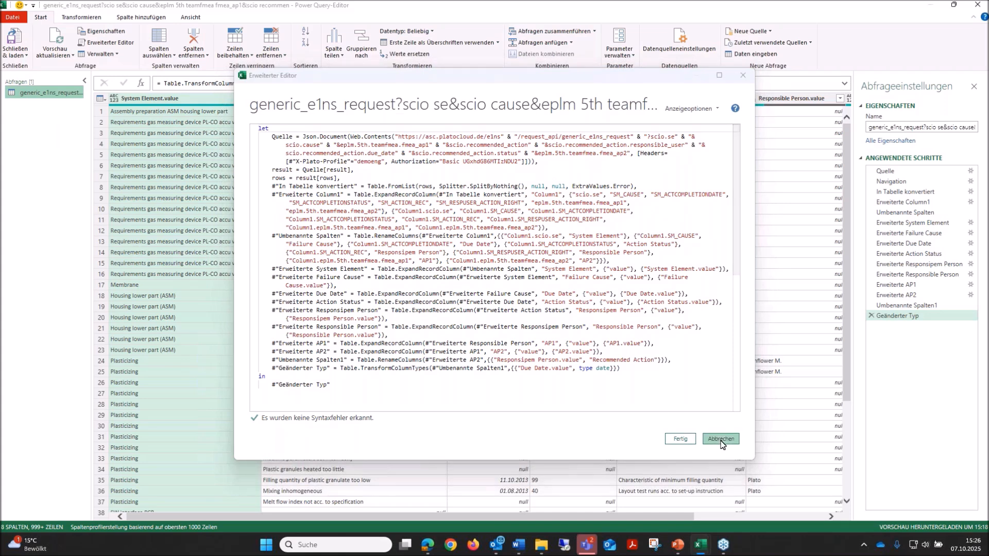
right_click(45, 144)
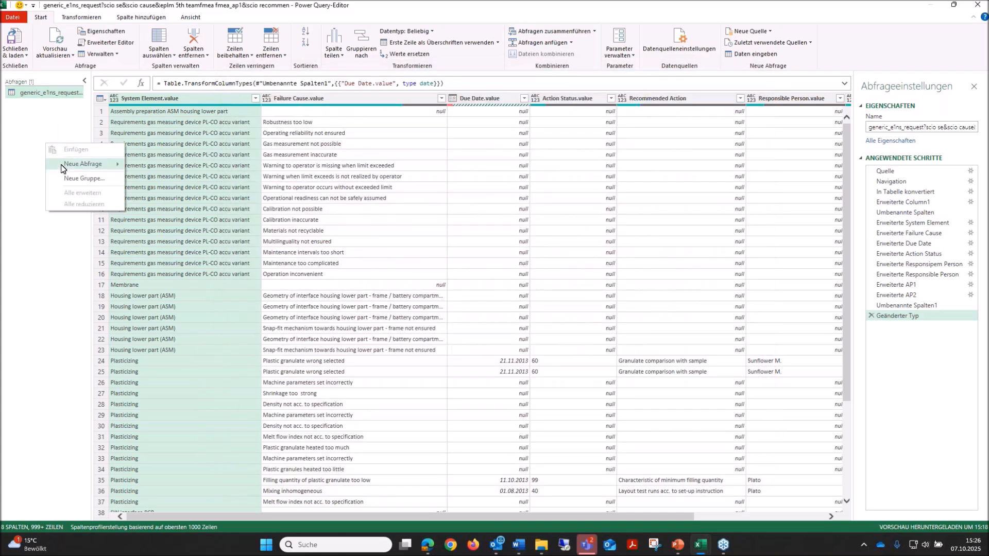
mouse_move(92, 170)
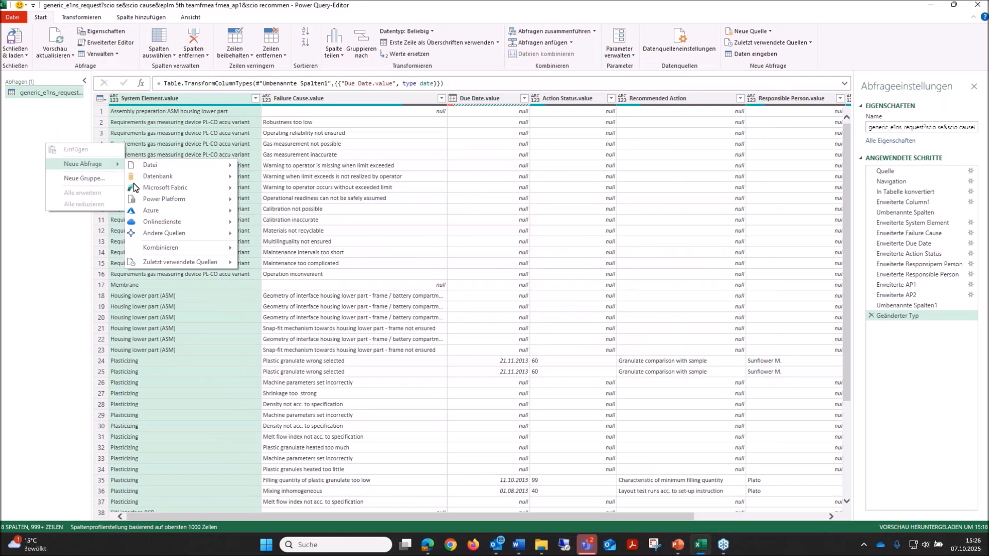
mouse_move(161, 233)
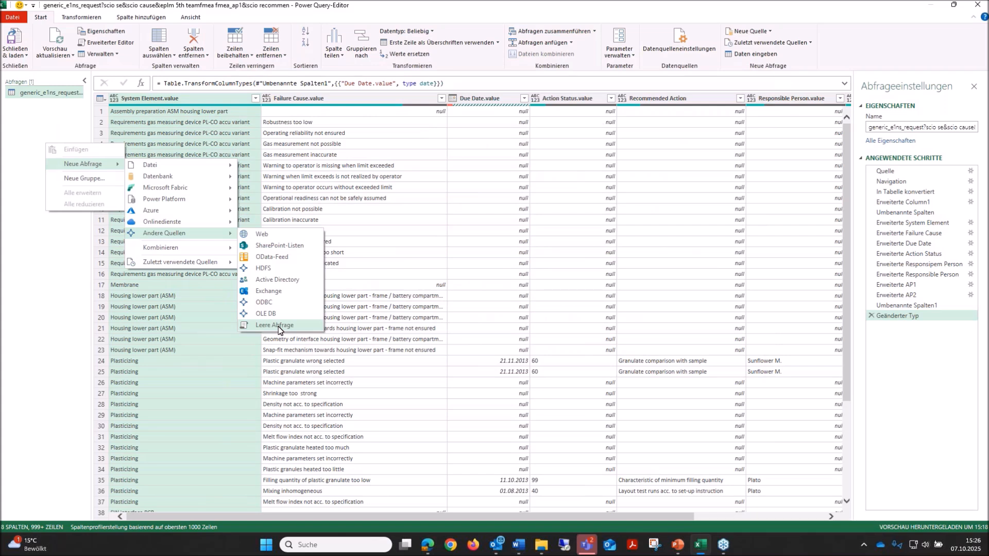
click(56, 263)
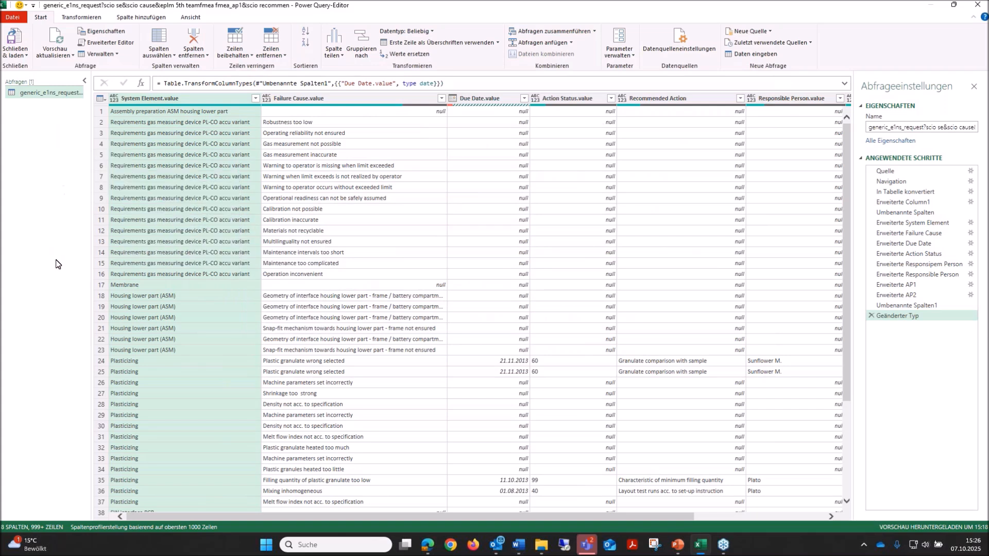
Rename the generic_e1ns_request query to Action reporting and close the query editor, loading the result into the workbook.
double_click(42, 94)
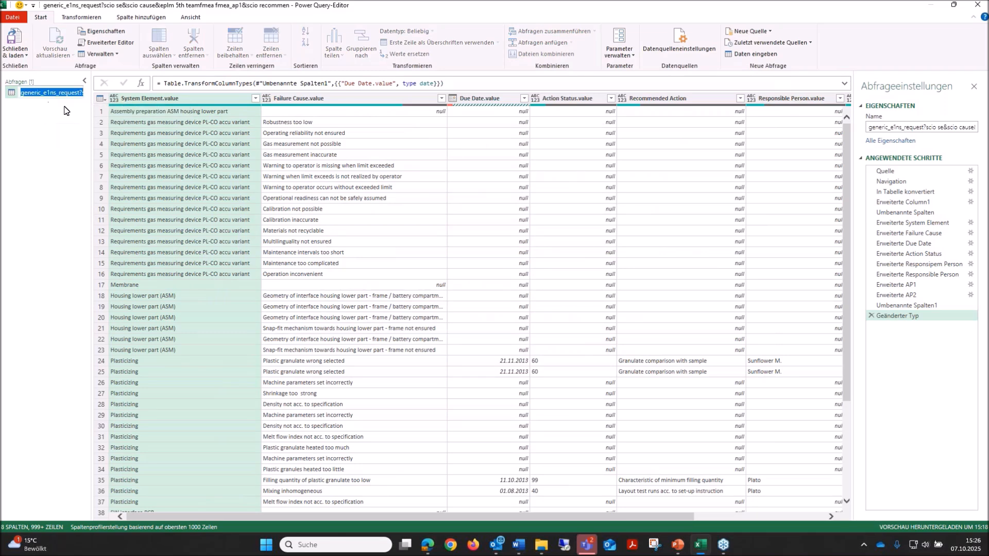
right_click(47, 96)
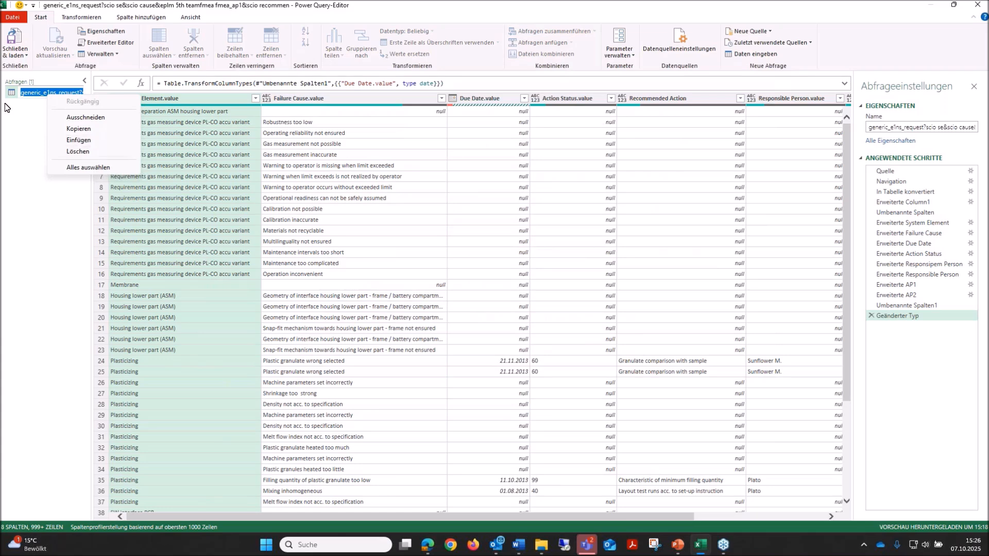
click(40, 94)
right_click(41, 95)
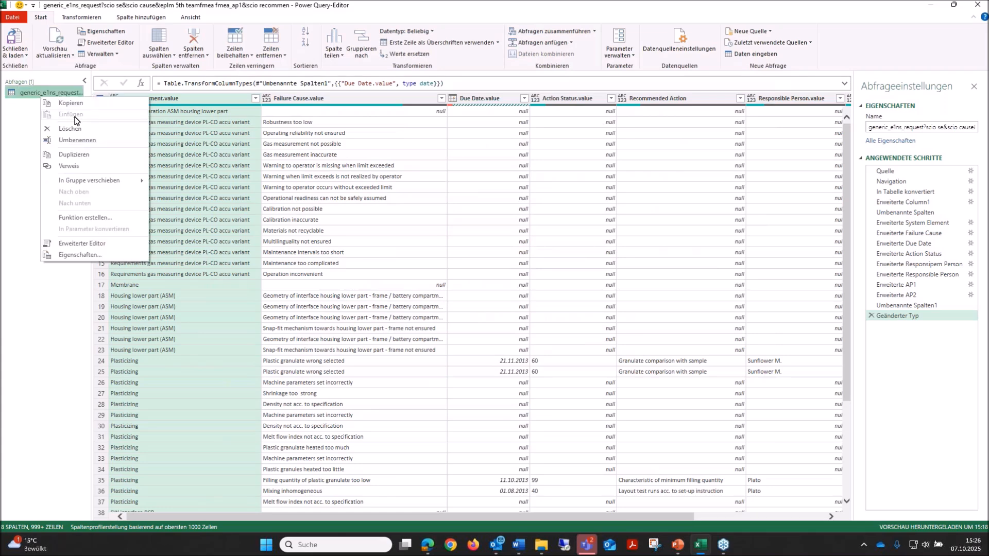
click(72, 140)
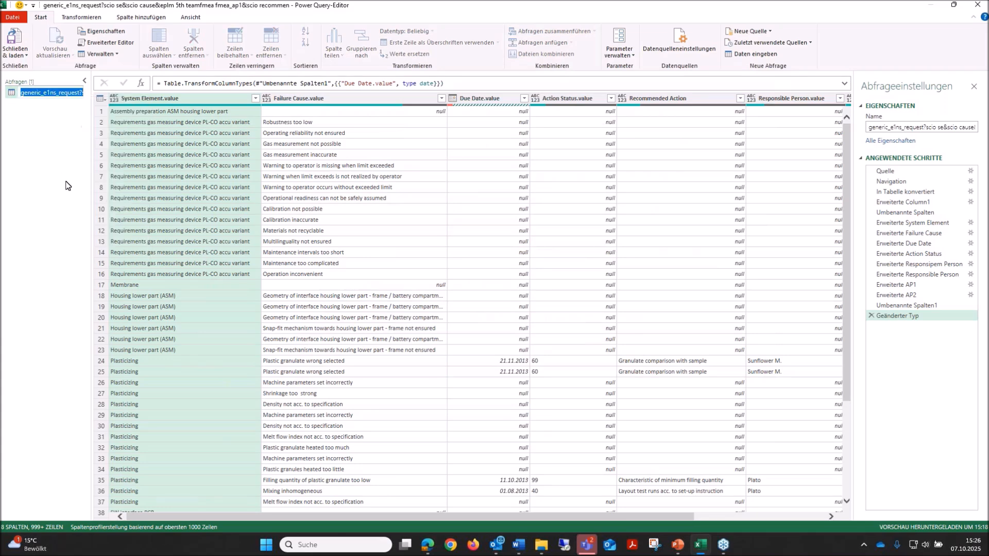
text(Action reporting)
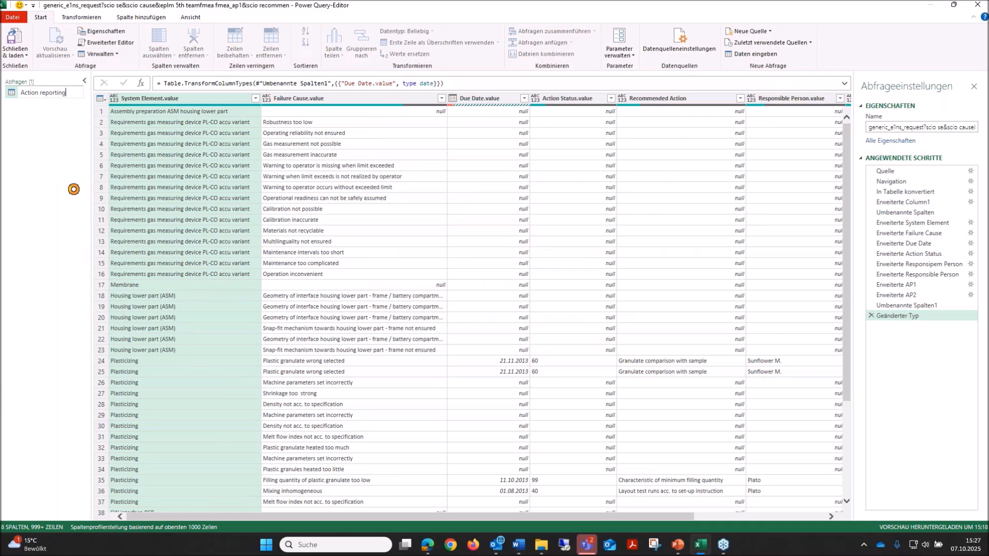
key(Return)
click(15, 41)
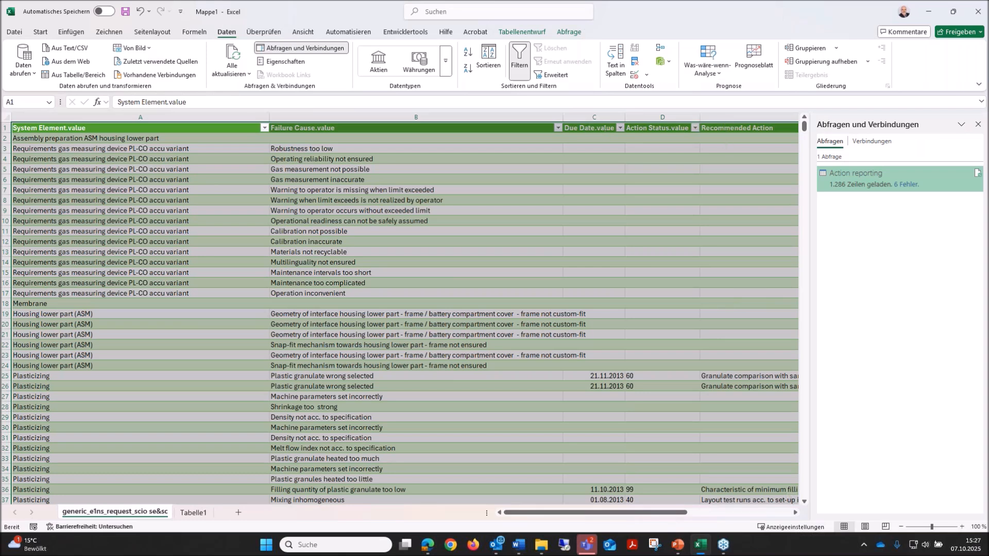
Bring the e1ns.finder browser window onto this screen, maximize it and decline the offer to update the saved password.
key(alt+Tab)
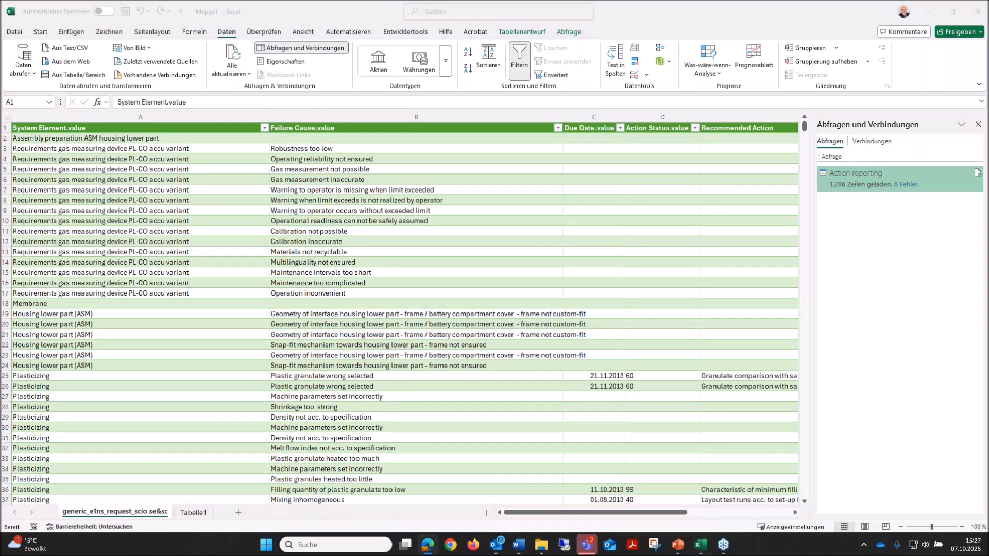
drag(988, 82, 446, 77)
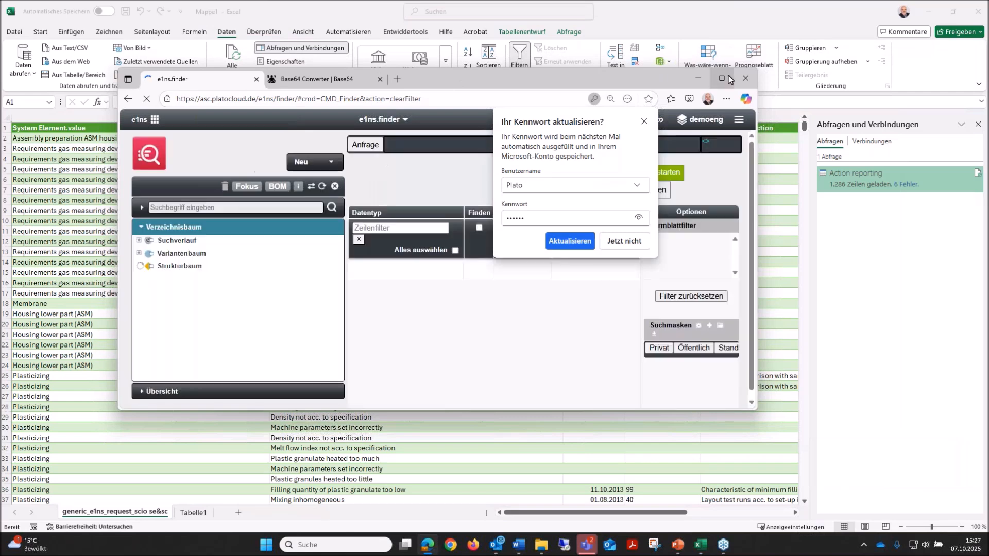
click(722, 78)
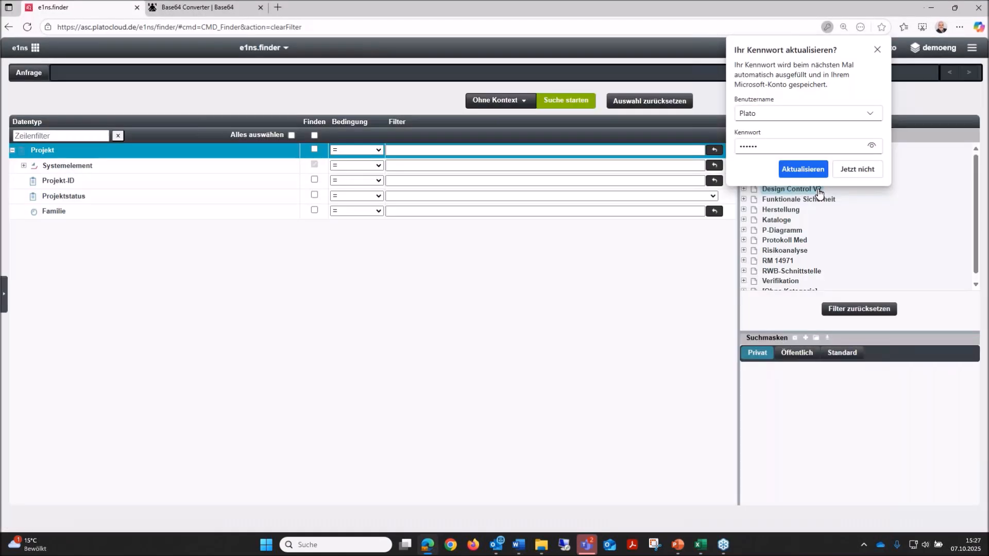
click(856, 168)
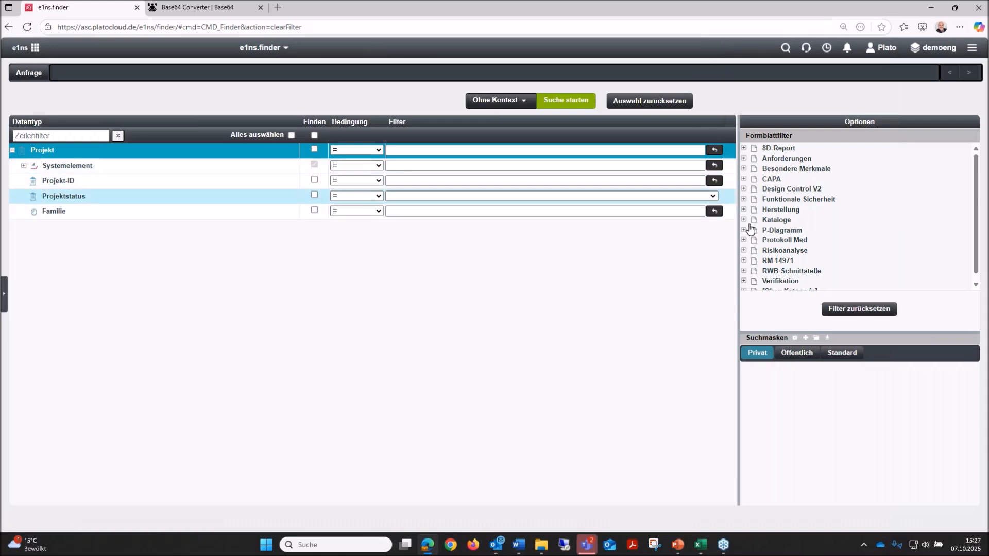
Restrict the finder's form sheets to DFMEA under Risikoanalyse and examine the data type hierarchy from Systemelement through Ursache to Maßnahmenpaket.
scroll(777, 242, down, 2)
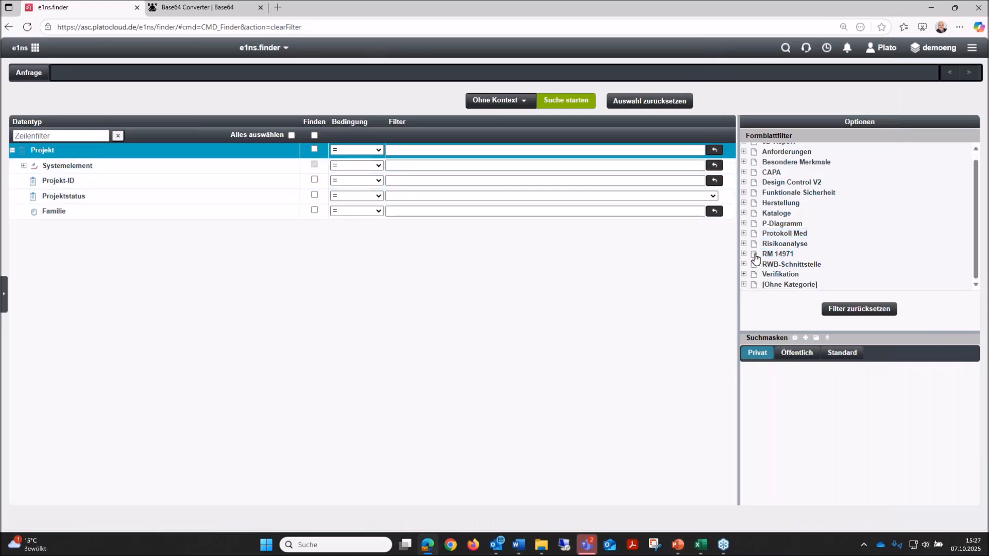
click(743, 244)
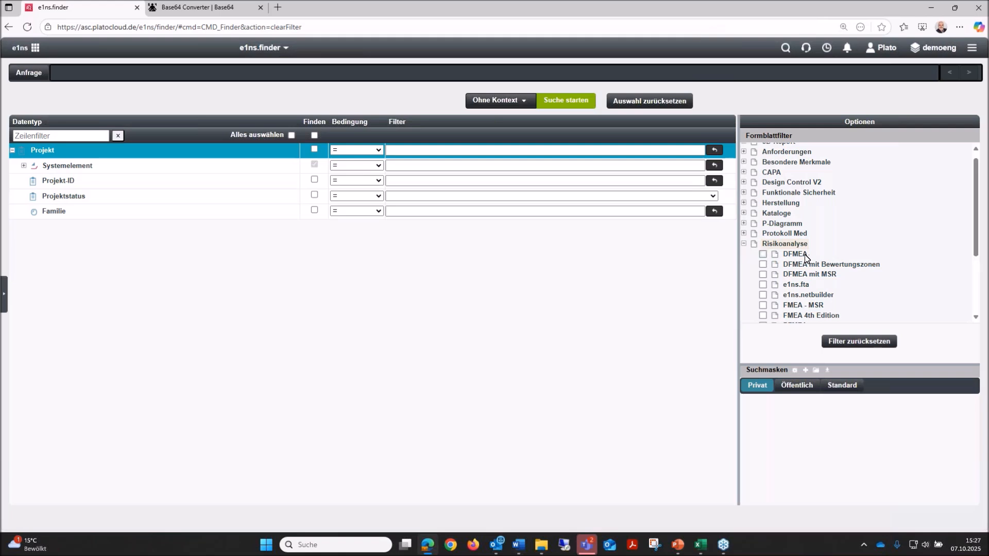
click(763, 254)
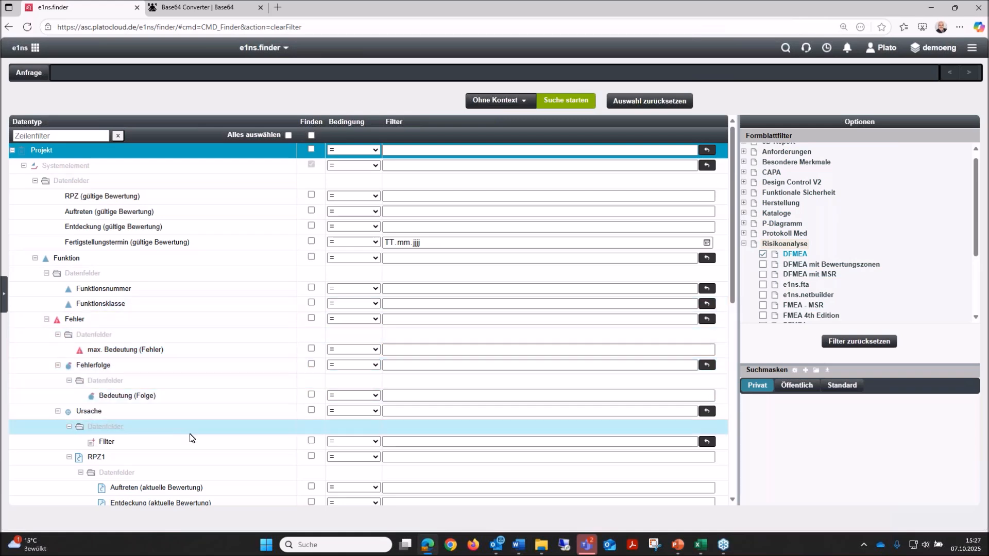
scroll(193, 437, down, 1)
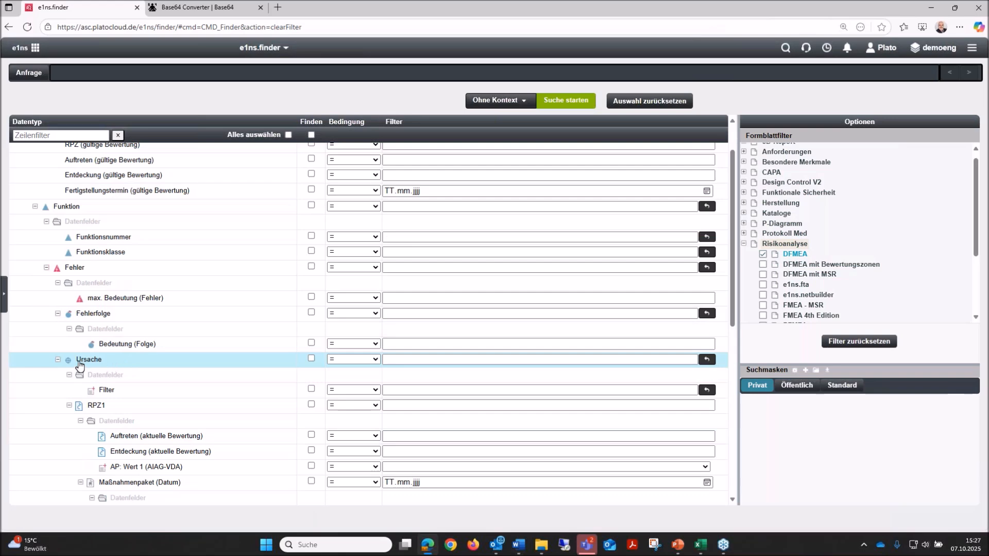
mouse_move(91, 362)
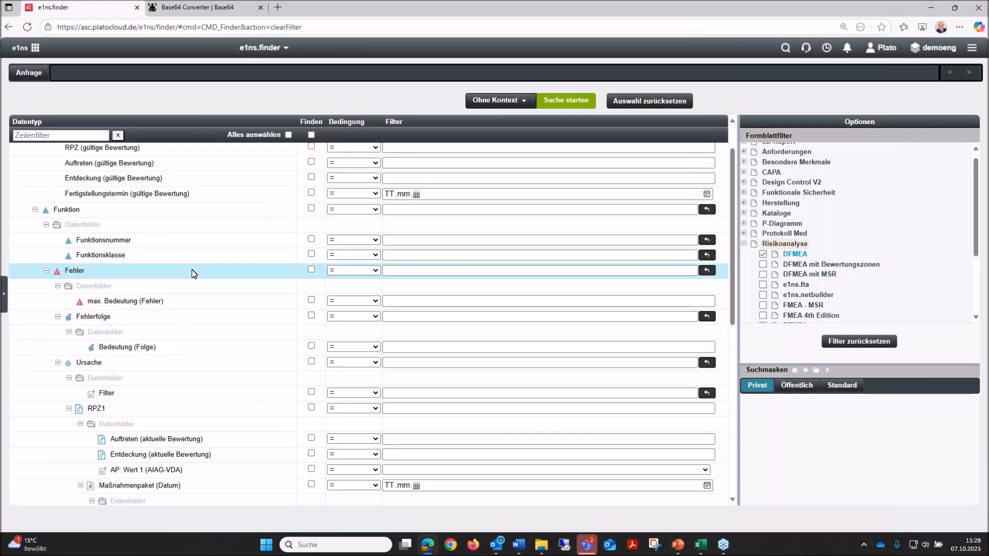
scroll(191, 273, up, 2)
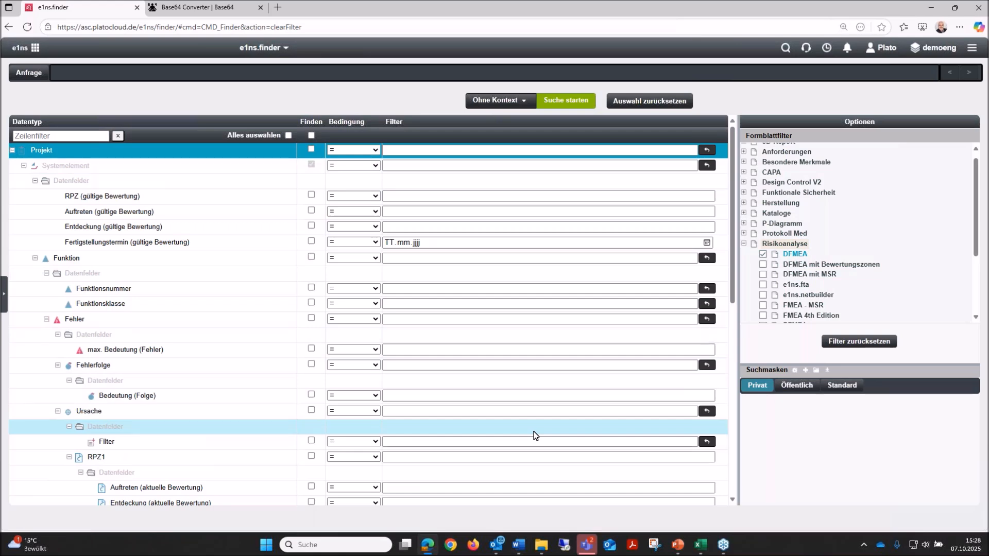
Reload the e1ns.finder page, move its browser window off this screen and switch to the running PowerPoint slide show.
mouse_move(587, 550)
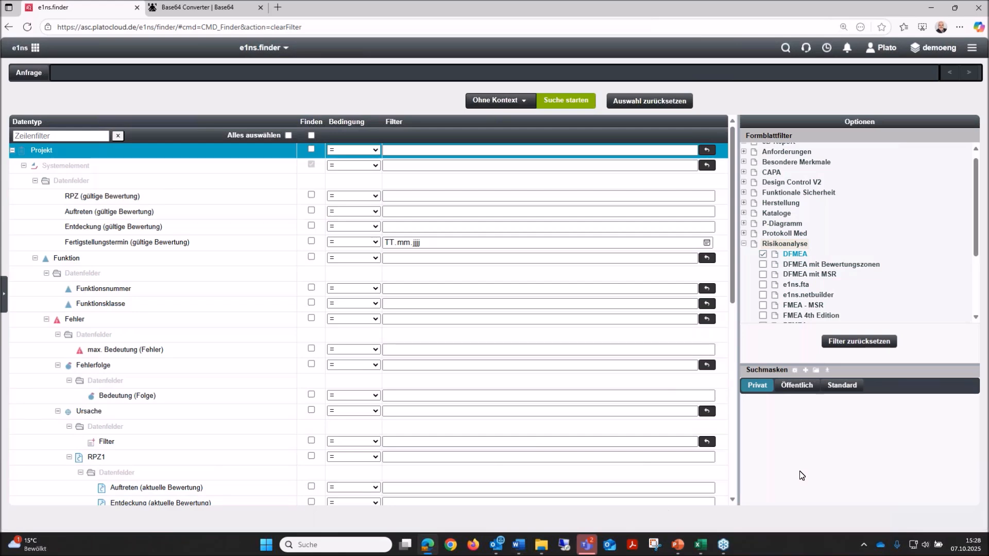
key(F5)
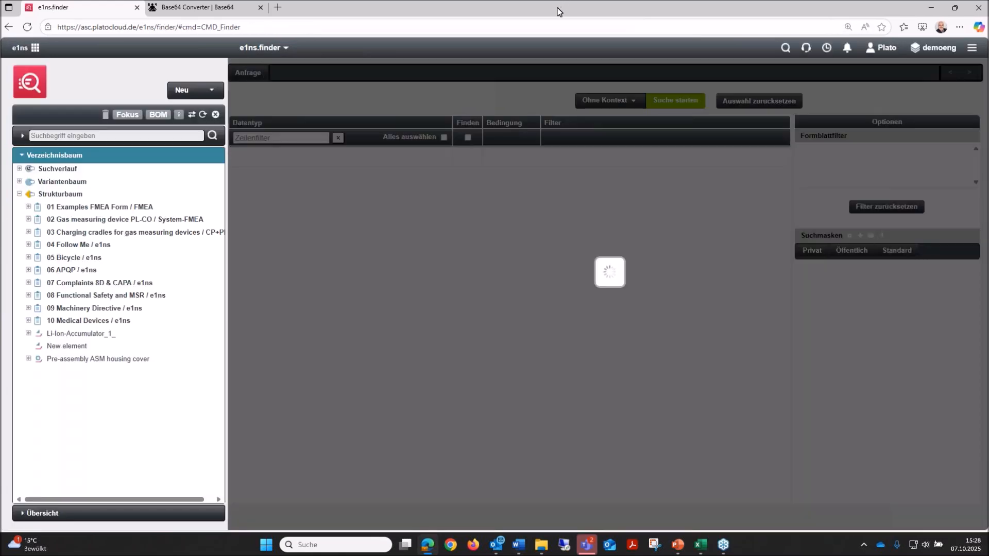
drag(558, 7, 988, 3)
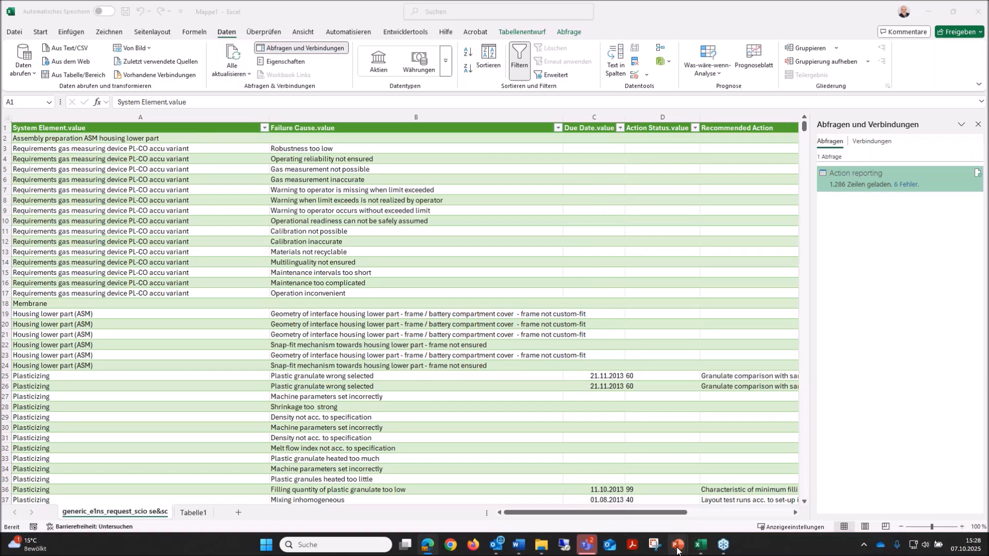
mouse_move(677, 550)
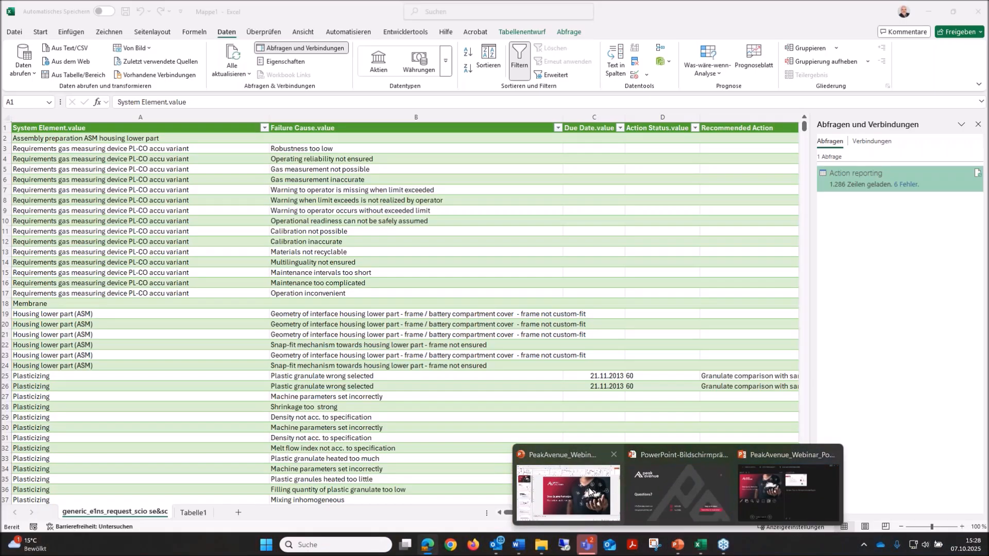
click(677, 492)
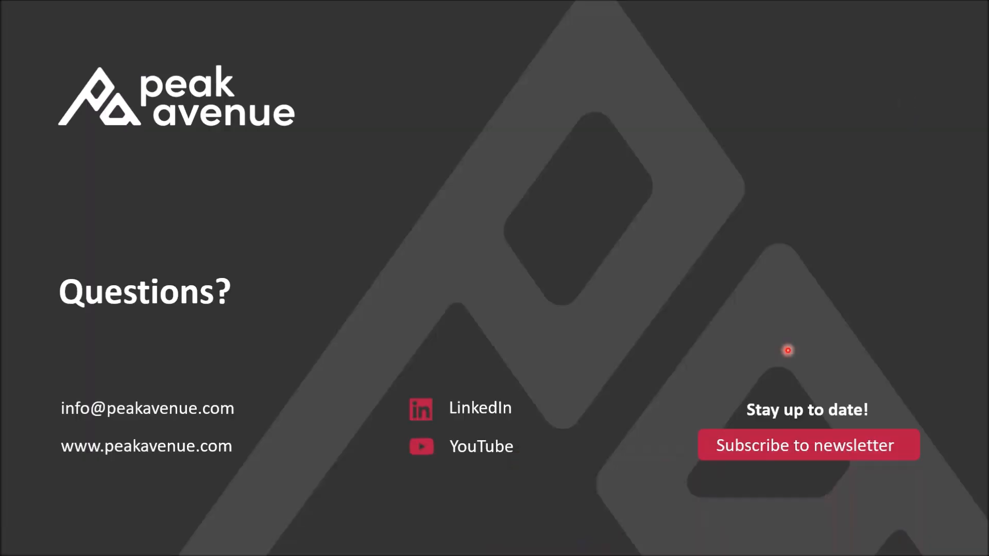